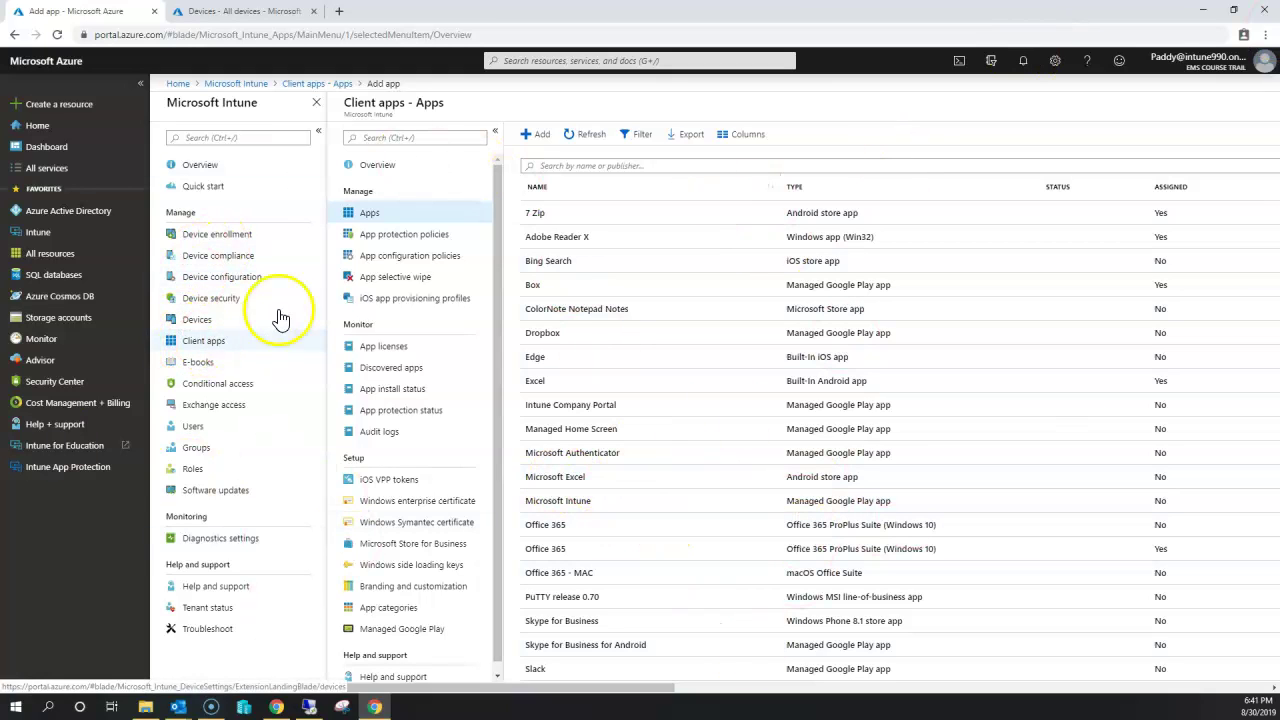
# Start adding a new app from the Intune Client apps – Apps list
pyautogui.click(535, 133)
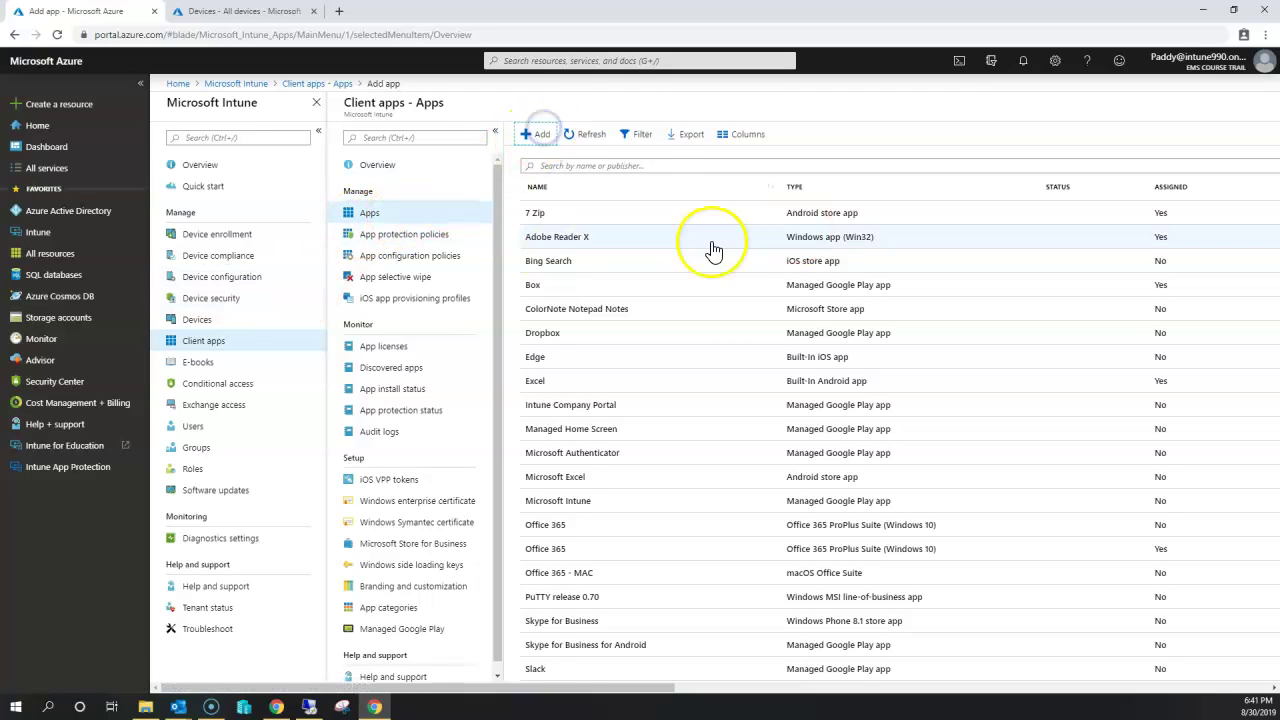
# Set the app type to Android and open its app information form at full width
pyautogui.click(753, 149)
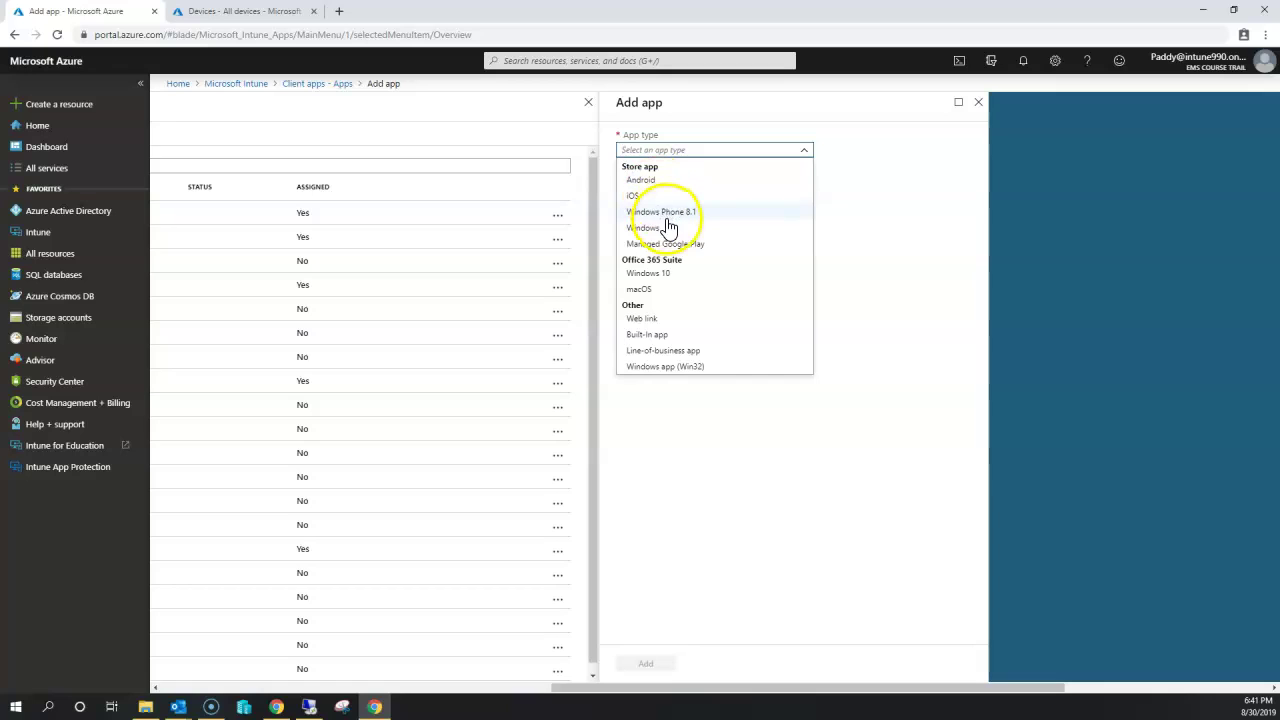
pyautogui.click(653, 182)
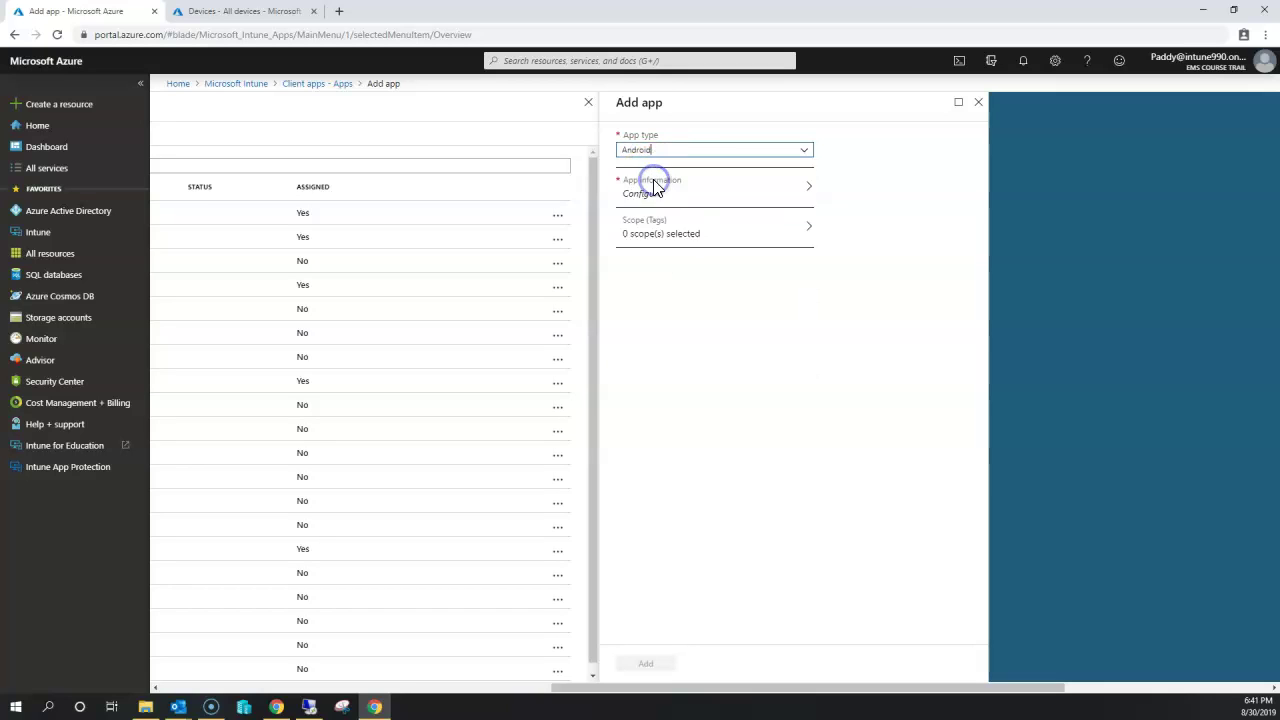
pyautogui.click(673, 192)
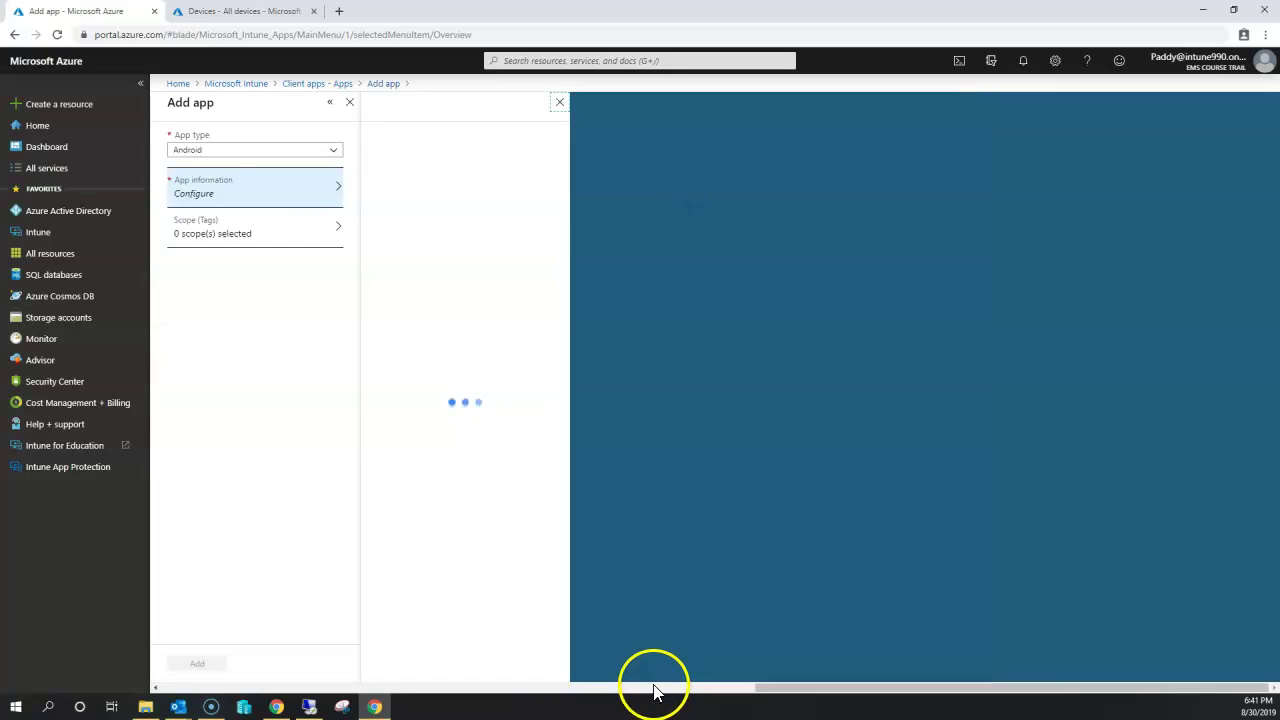
pyautogui.click(681, 104)
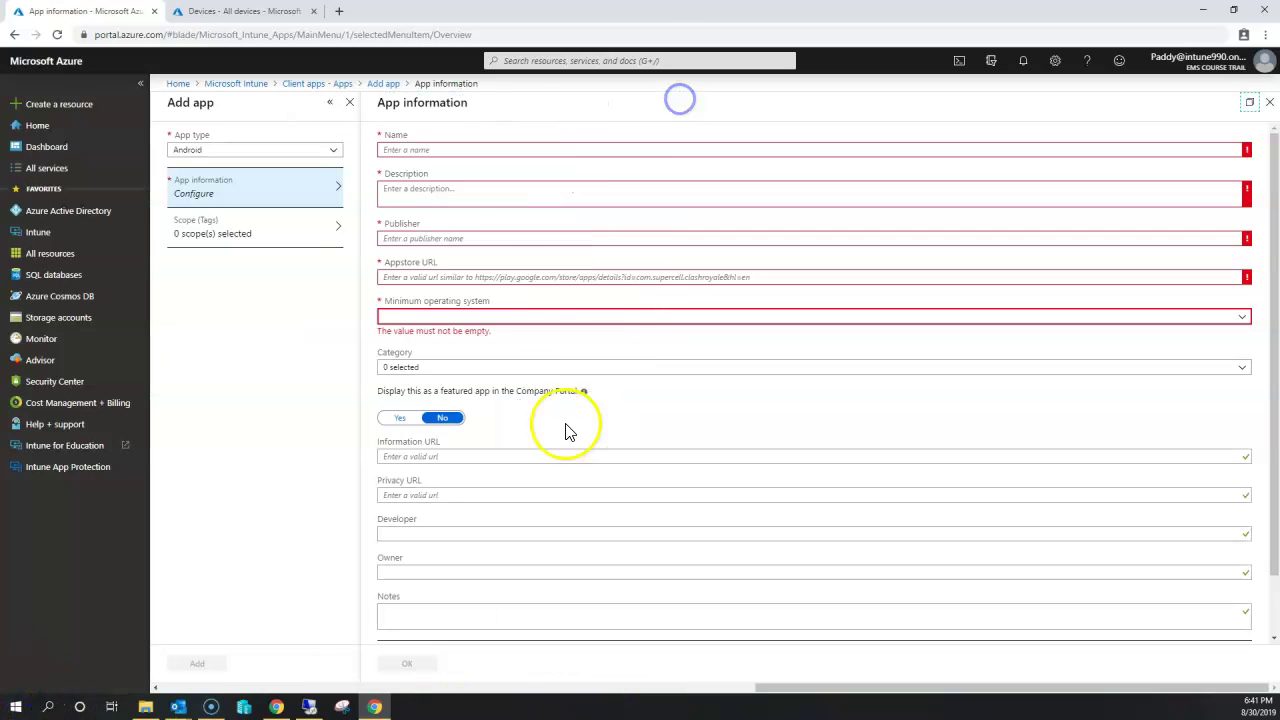
# Review the empty Appstore URL, Name, Description and Publisher fields
pyautogui.click(482, 281)
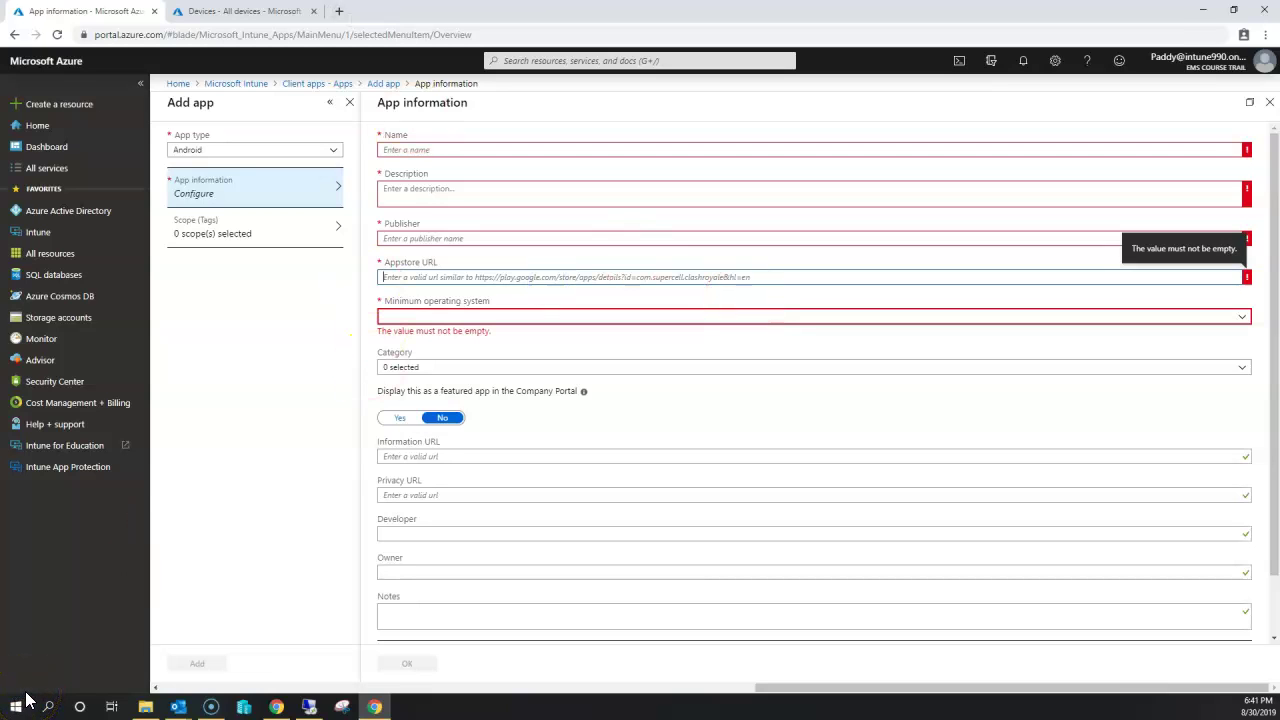
pyautogui.click(639, 279)
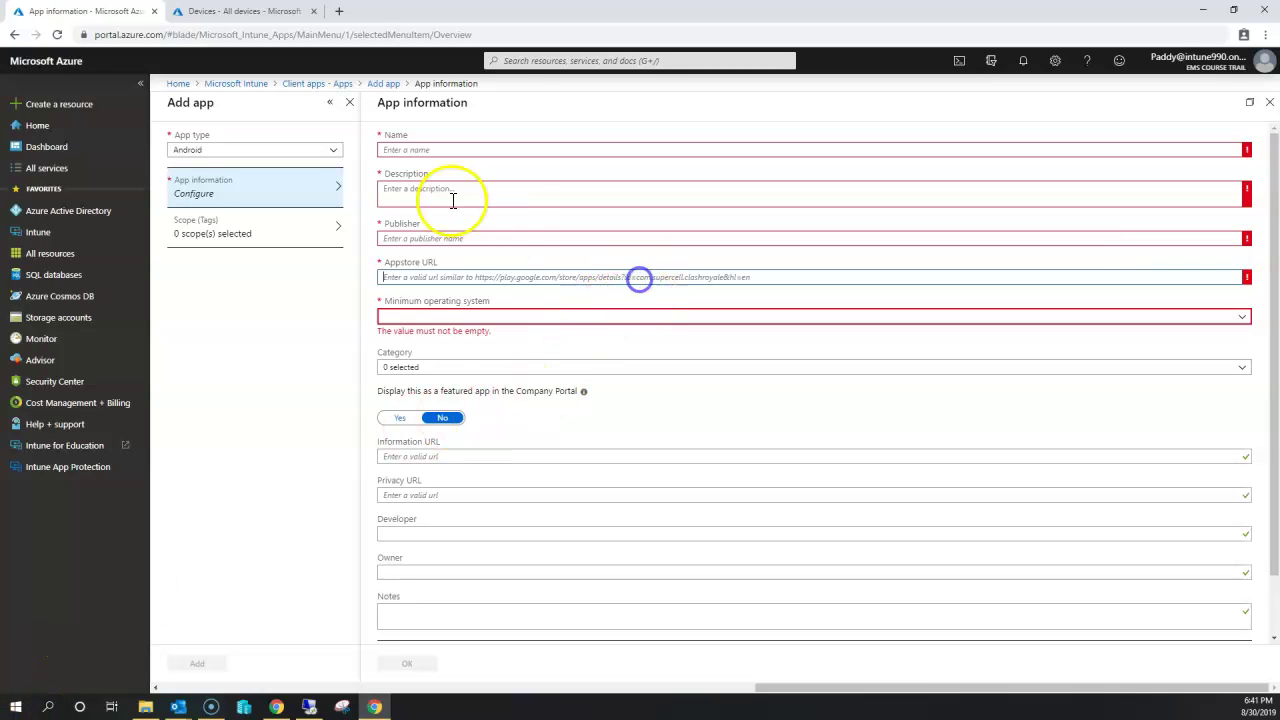
pyautogui.click(413, 149)
pyautogui.click(405, 196)
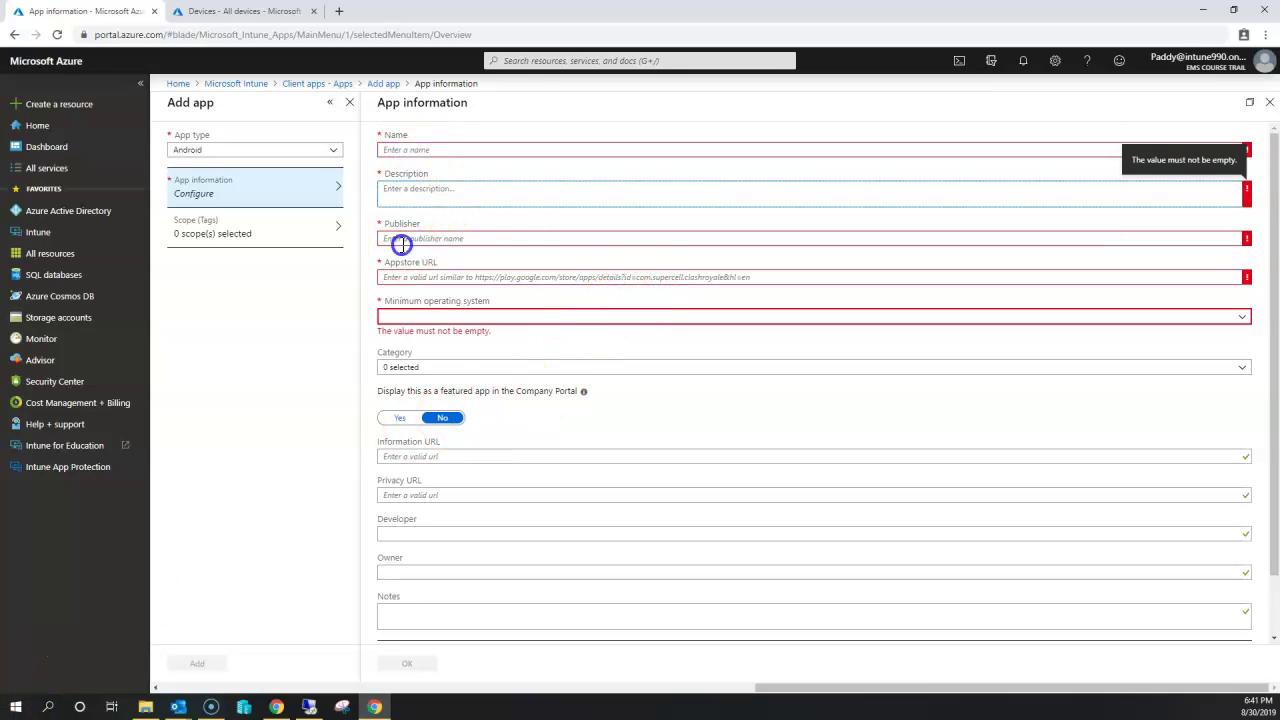
pyautogui.click(401, 244)
# Scroll back to the apps list and select Microsoft Excel
pyautogui.scroll(-2, 603, 523)
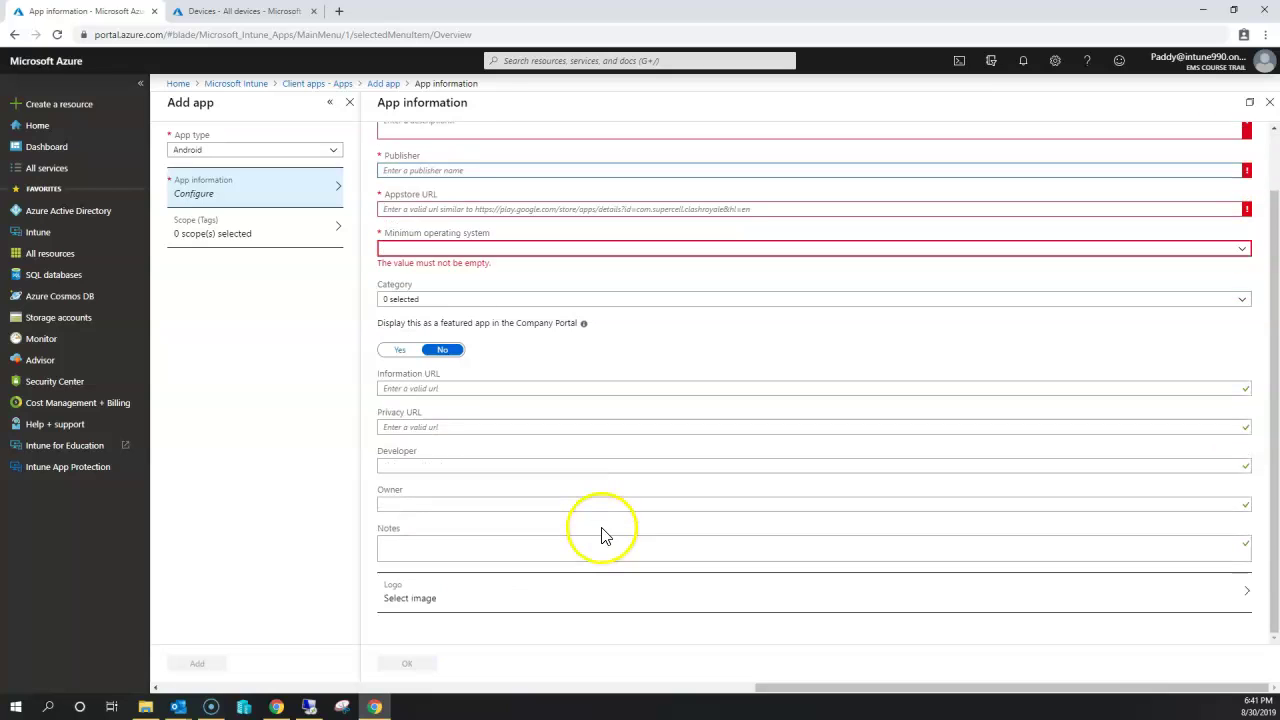
pyautogui.moveTo(789, 687); pyautogui.dragTo(585, 707)
pyautogui.click(668, 687)
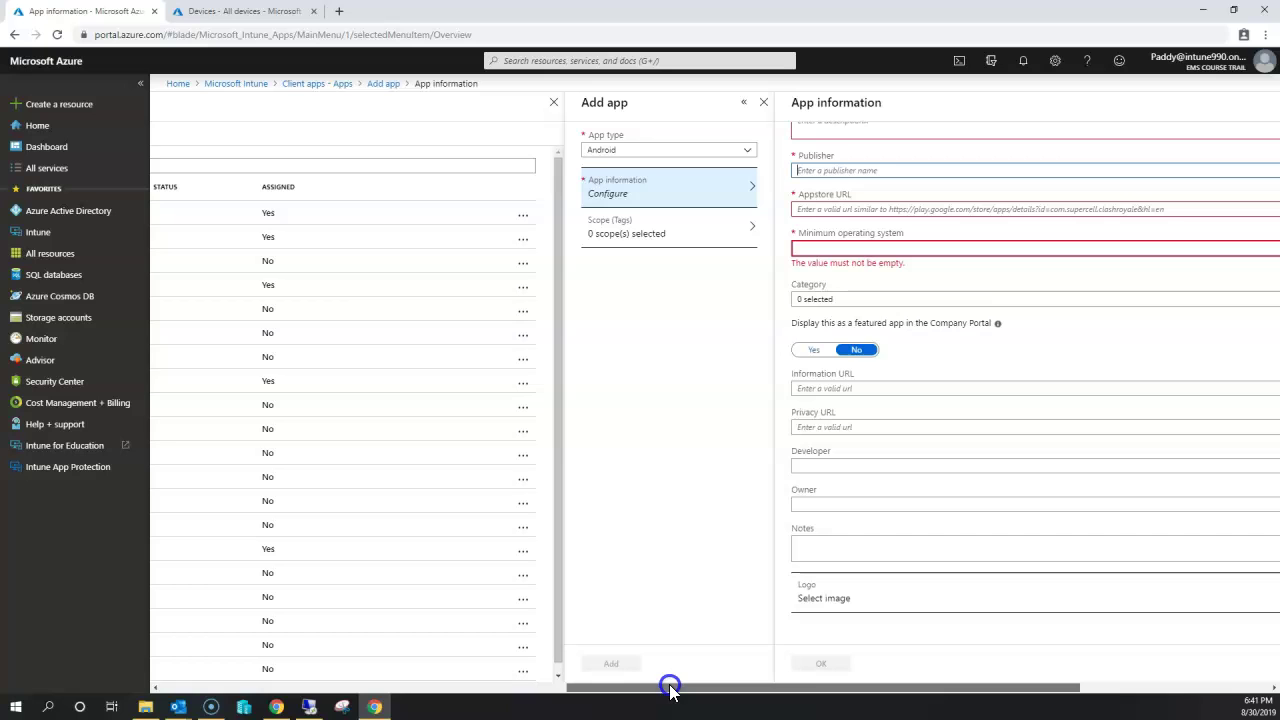
pyautogui.moveTo(670, 690); pyautogui.dragTo(894, 708)
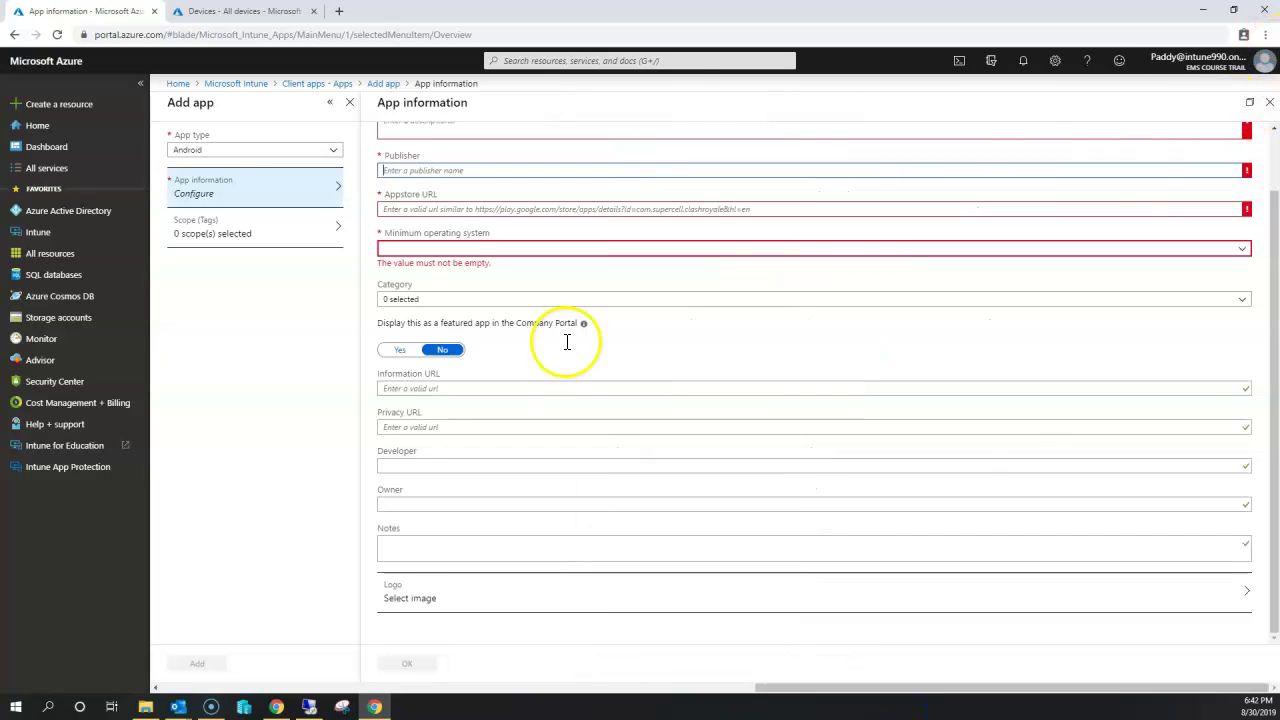
pyautogui.moveTo(809, 689); pyautogui.dragTo(374, 694)
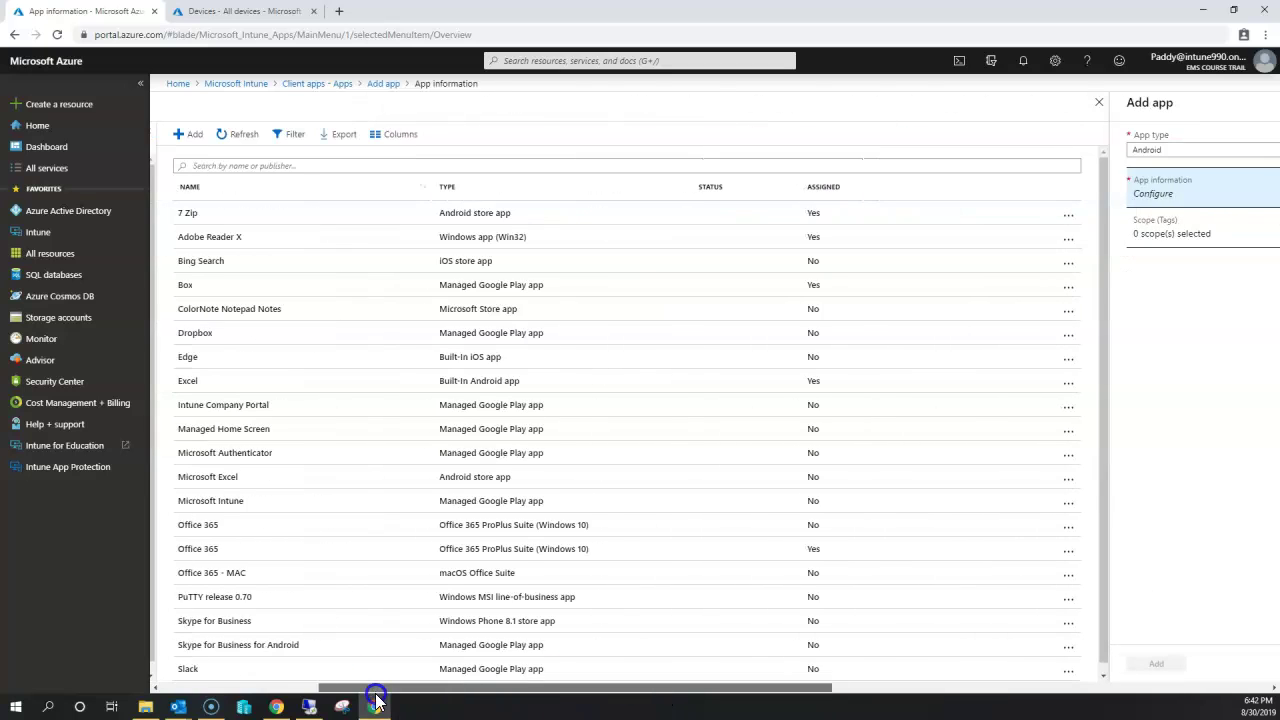
pyautogui.click(479, 487)
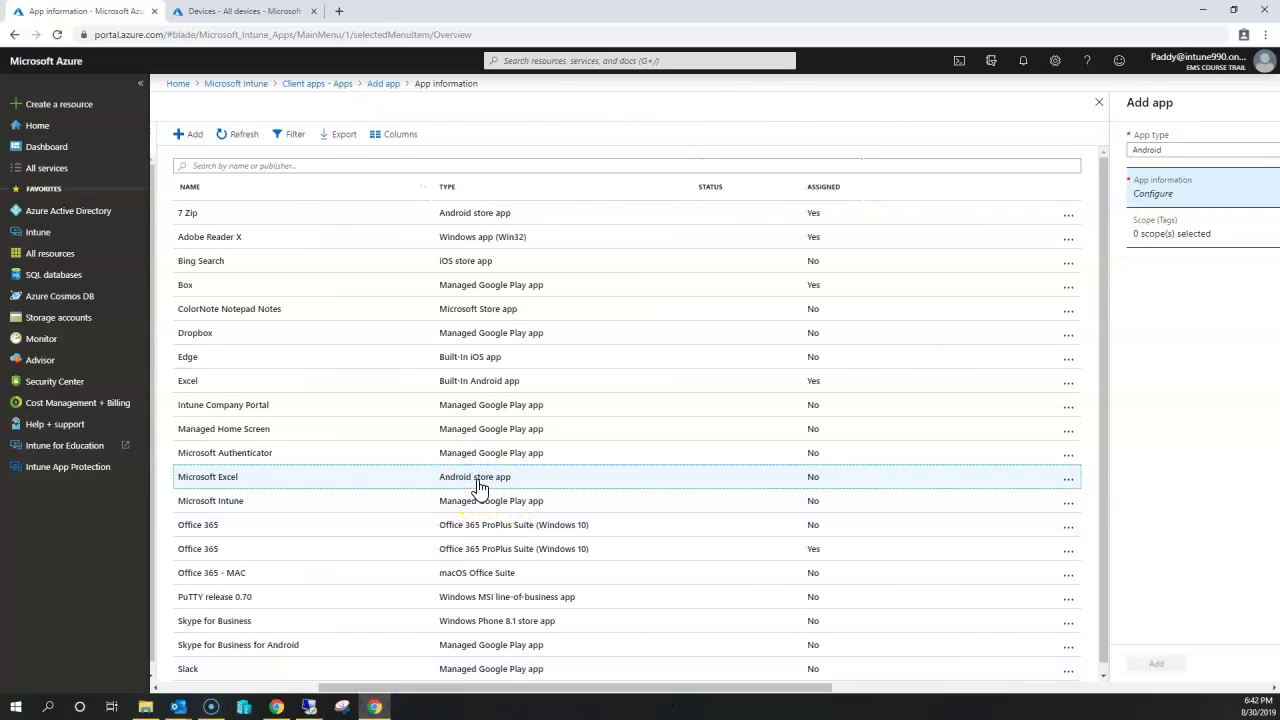
# Open Microsoft Excel's properties and its app information at full width
pyautogui.click(205, 477)
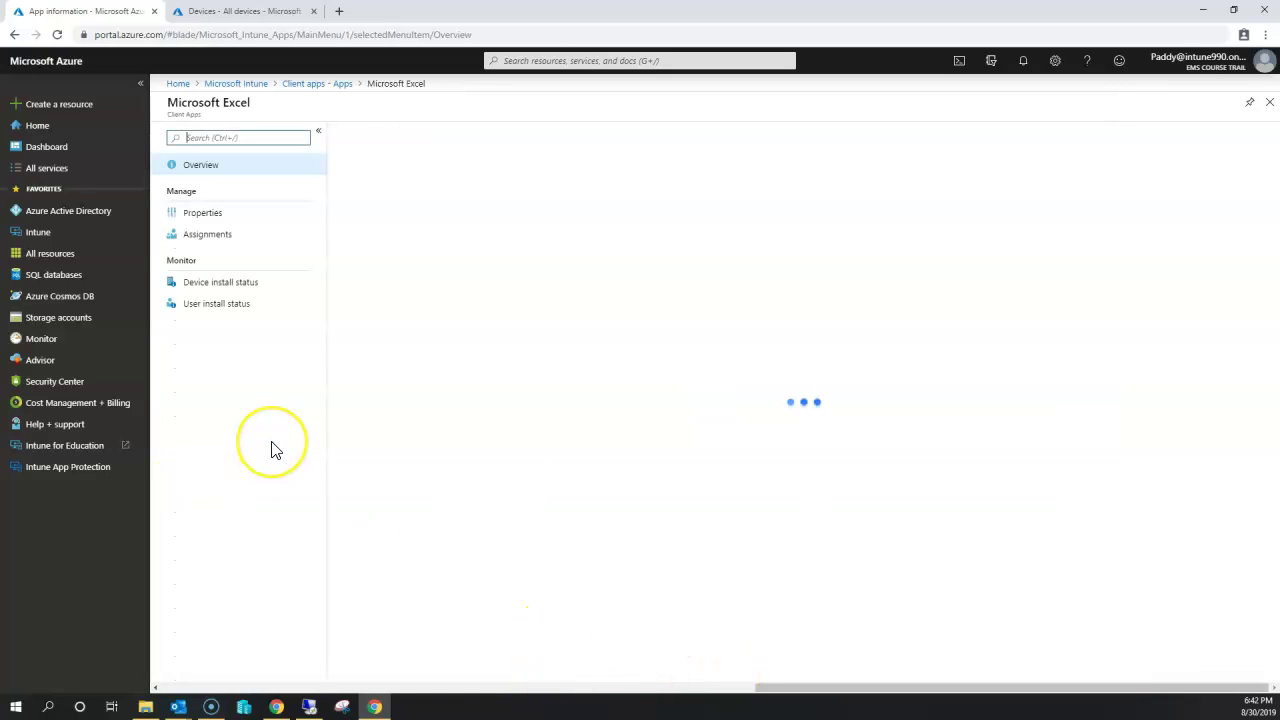
pyautogui.click(212, 215)
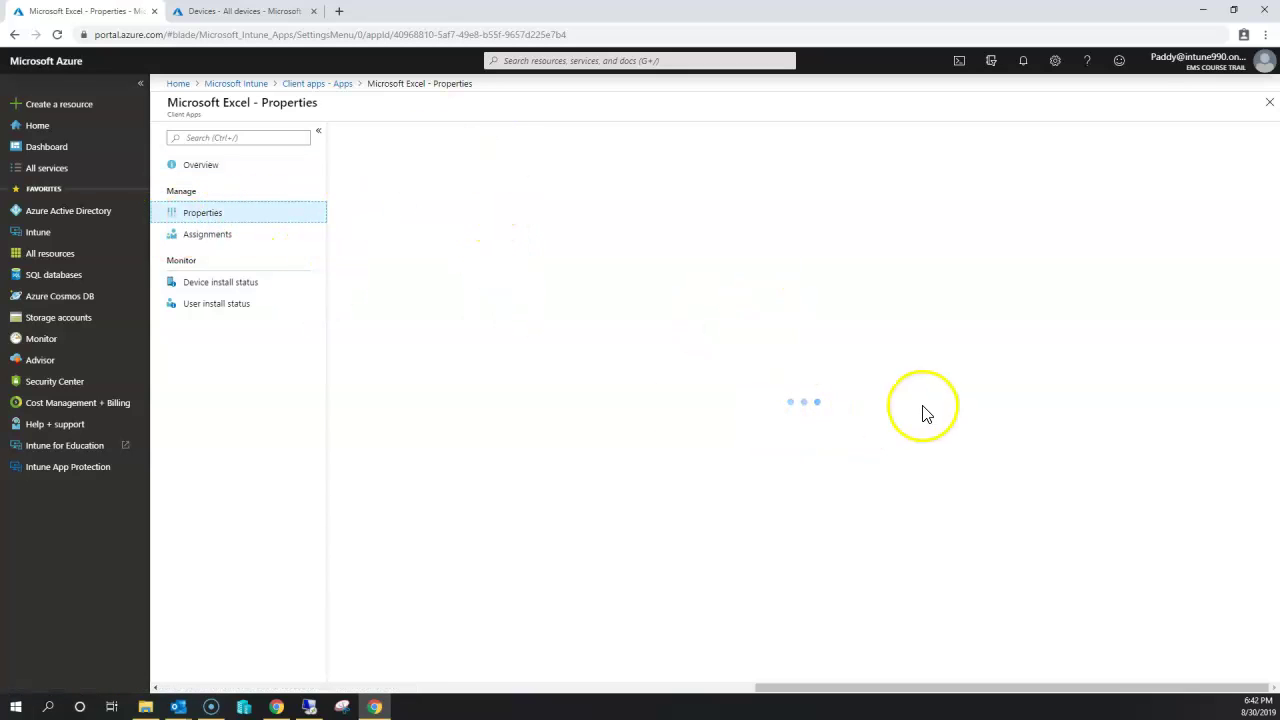
pyautogui.click(457, 190)
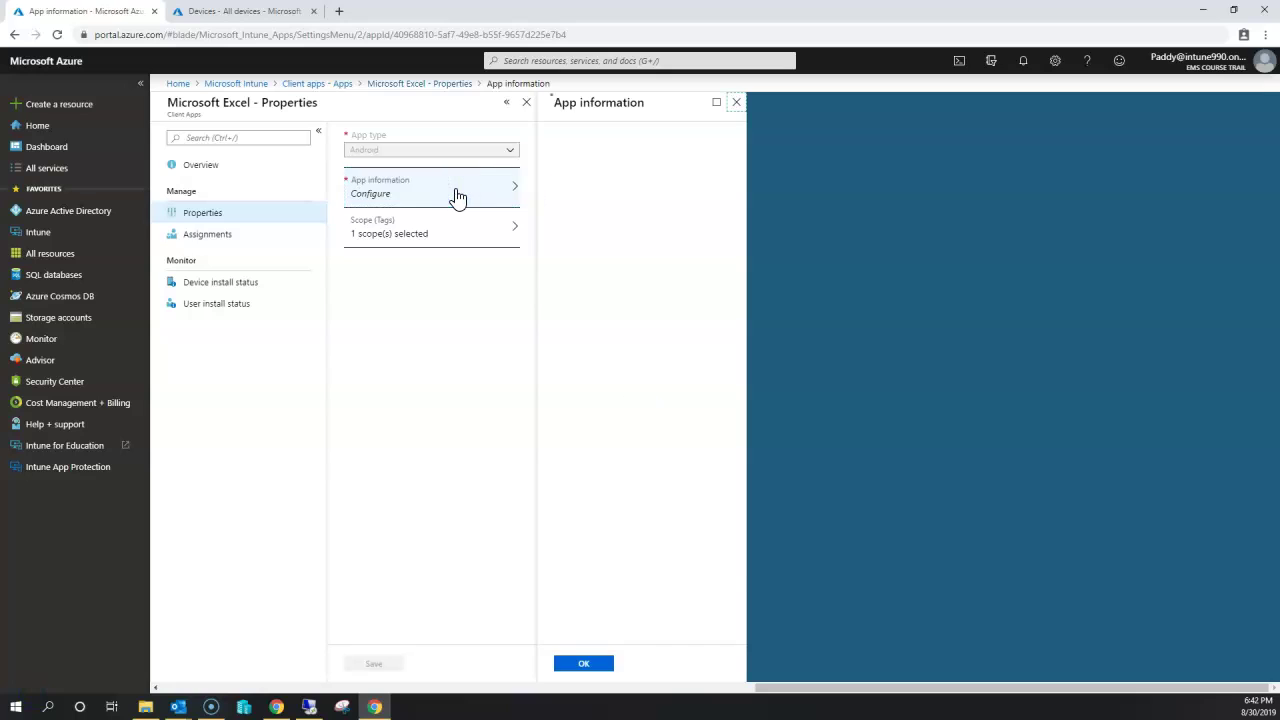
pyautogui.click(715, 103)
# Copy Excel's Appstore URL and paste it into a new browser tab's address
pyautogui.moveTo(800, 277); pyautogui.dragTo(528, 283)
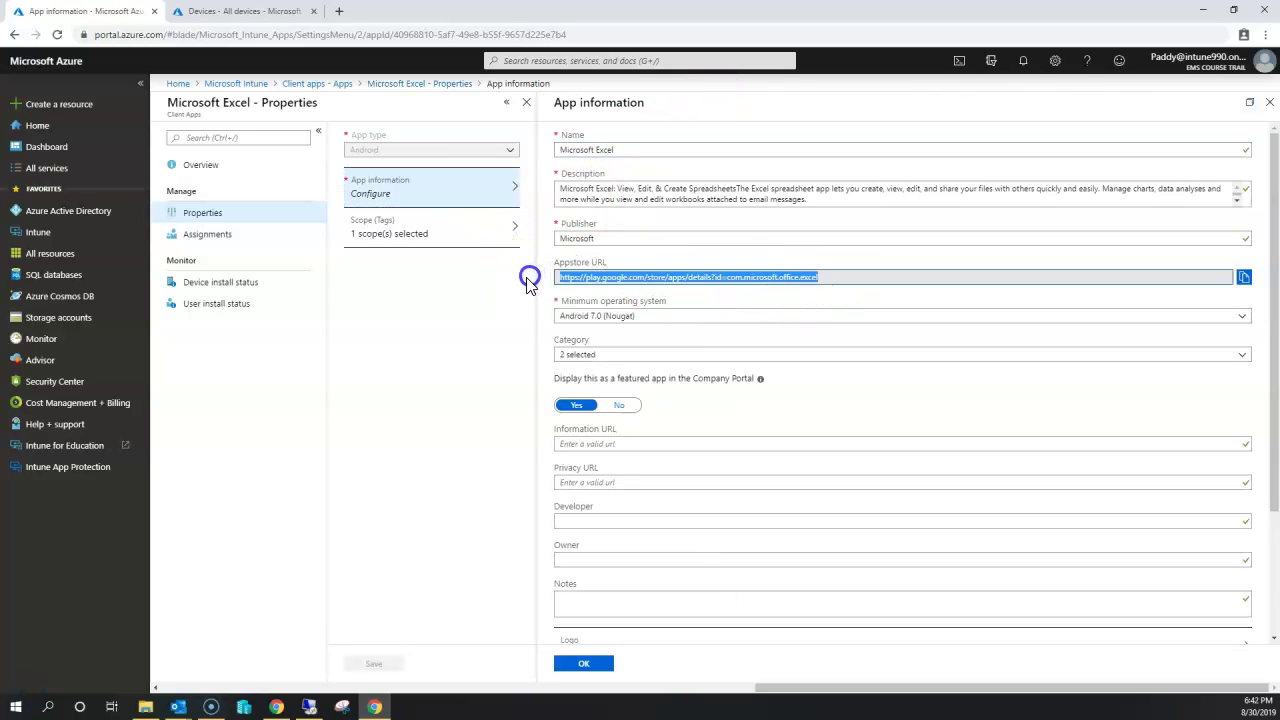
pyautogui.hotkey('ctrl', 'c')
pyautogui.hotkey('ctrl', 't')
pyautogui.hotkey('ctrl', 'v')
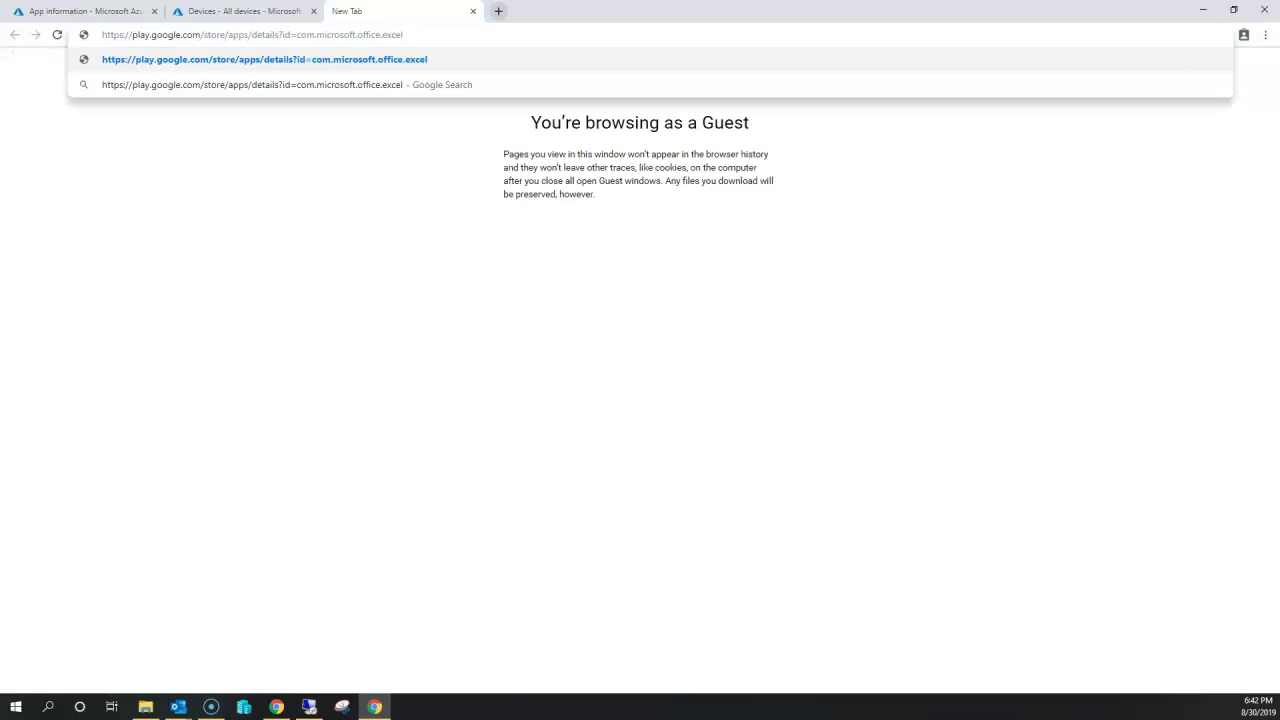
# Load the Excel Google Play page and search the store for 'pow'
pyautogui.press('Return')
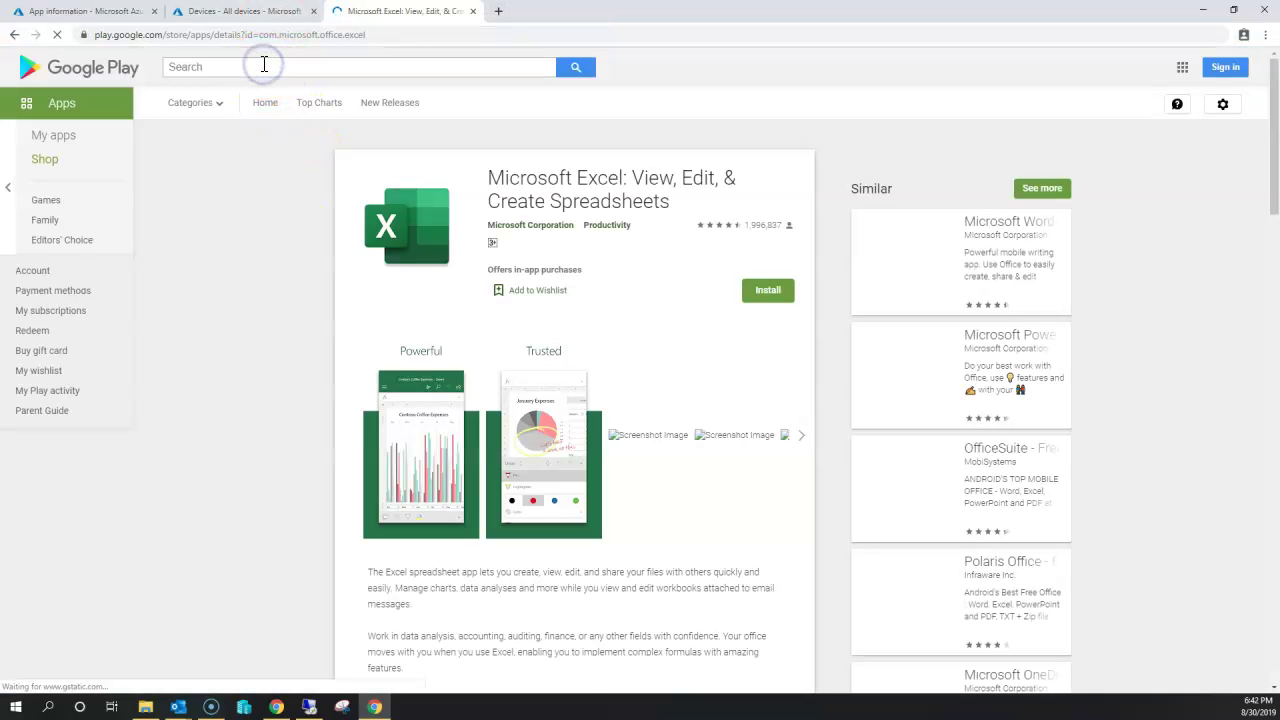
pyautogui.click(263, 66)
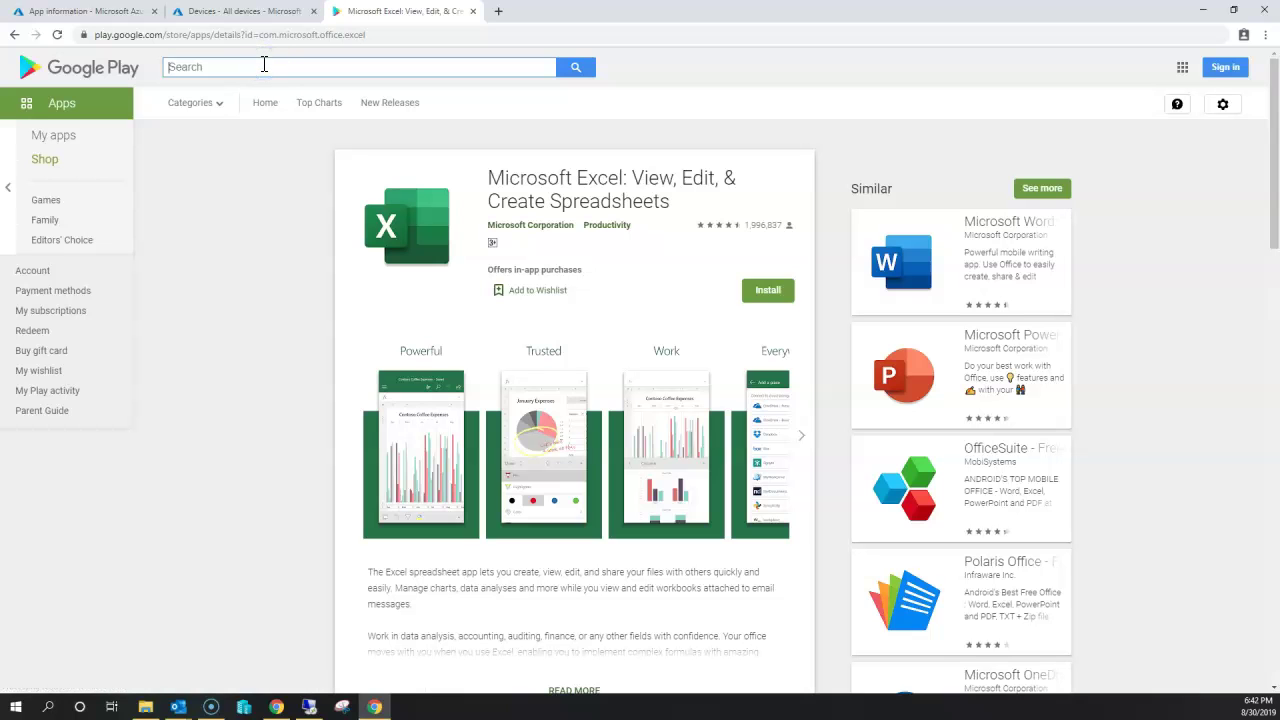
pyautogui.write('power')
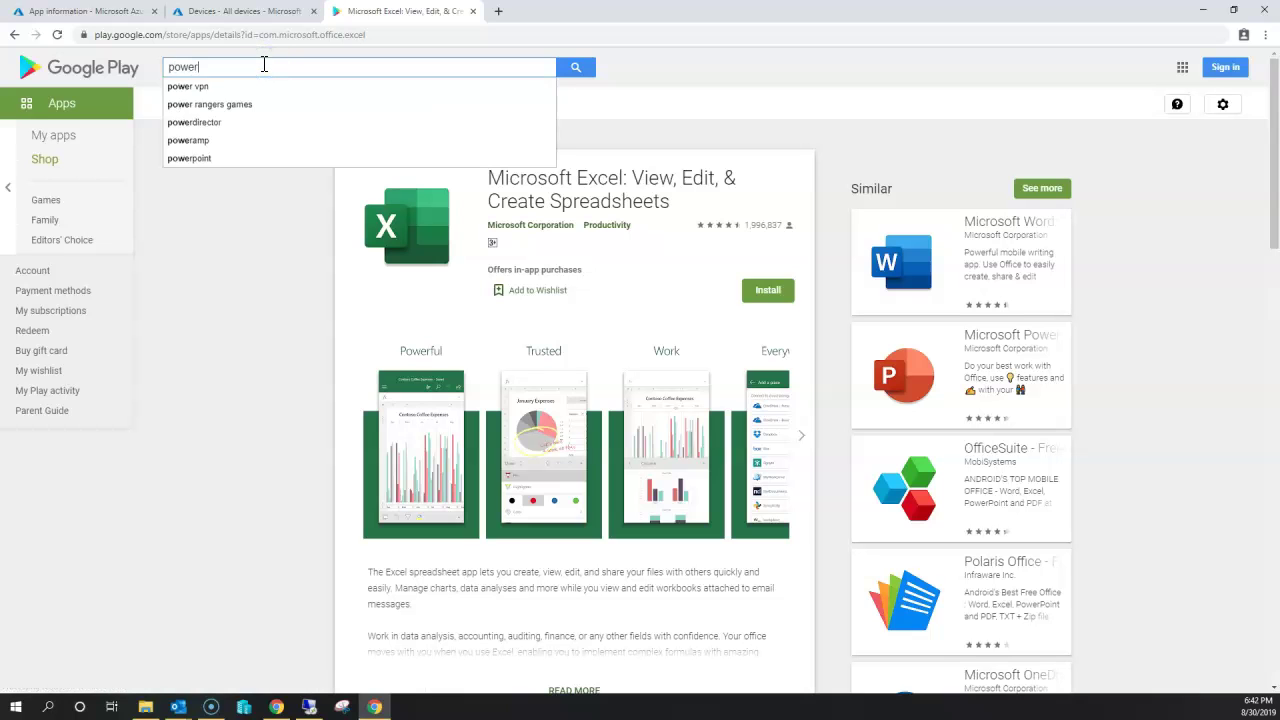
pyautogui.press('Return')
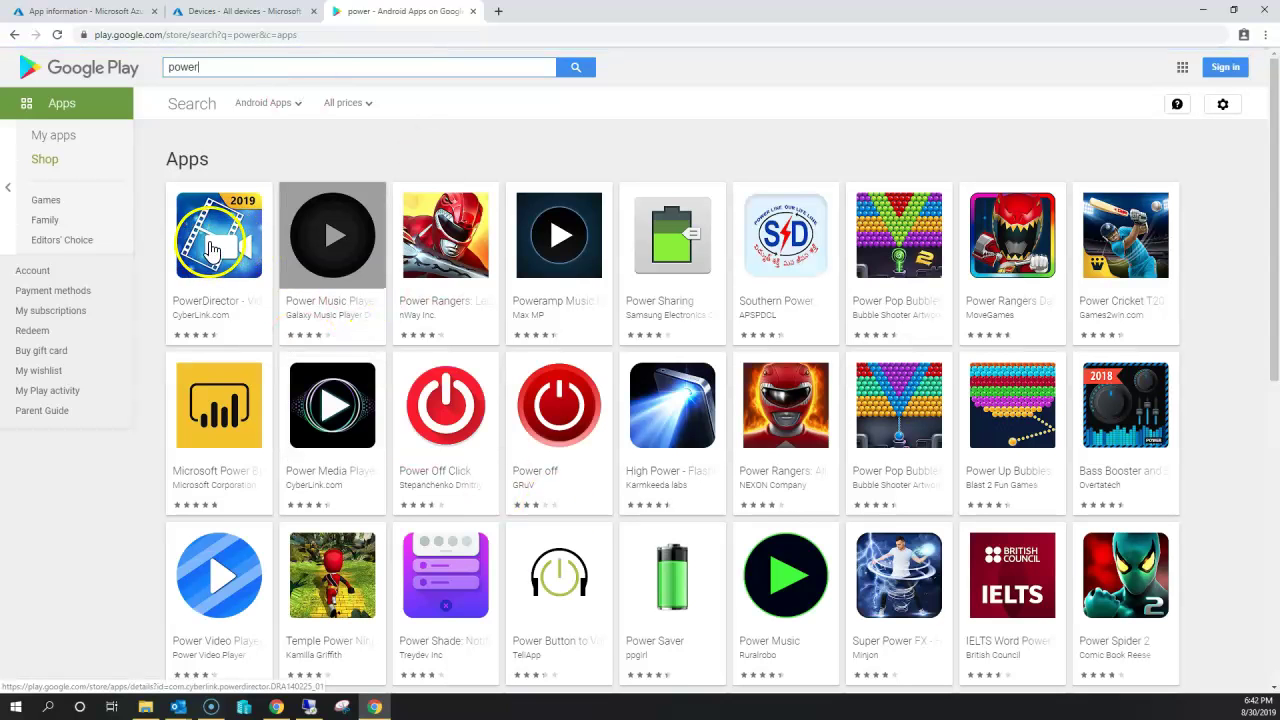
# Open the Microsoft Power BI – Business data analytics page and select its address
pyautogui.click(222, 420)
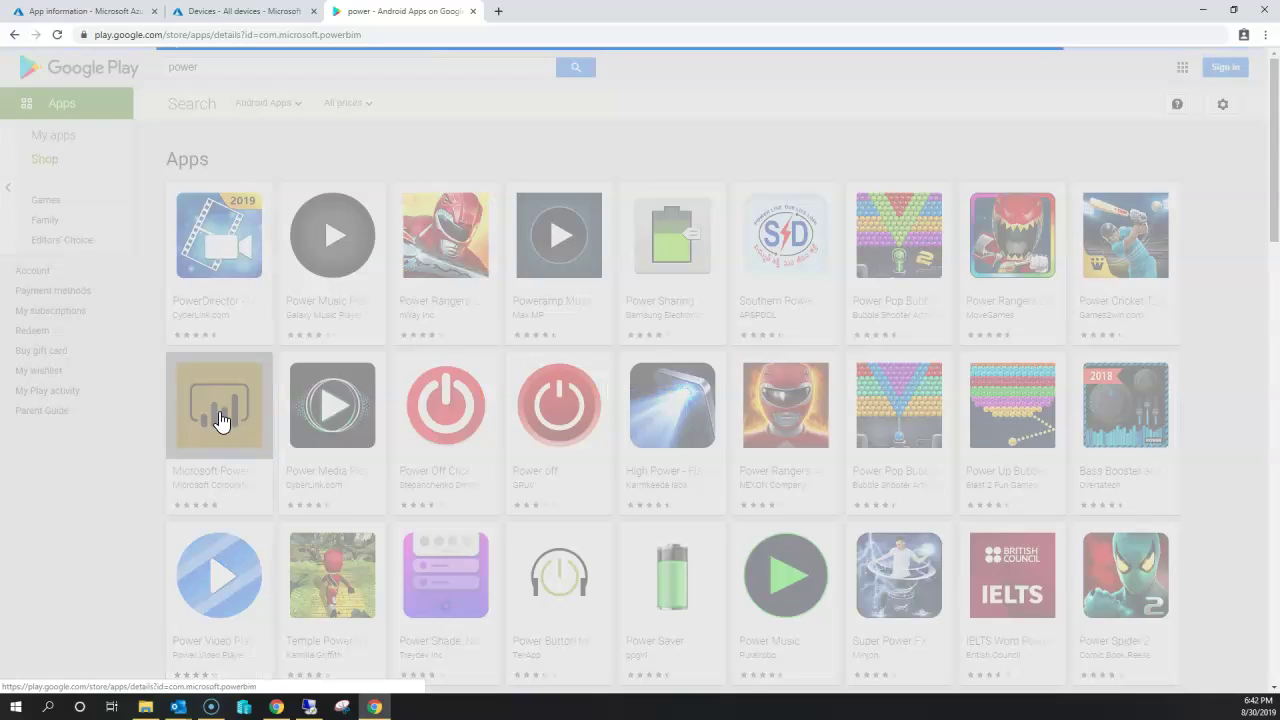
pyautogui.click(366, 34)
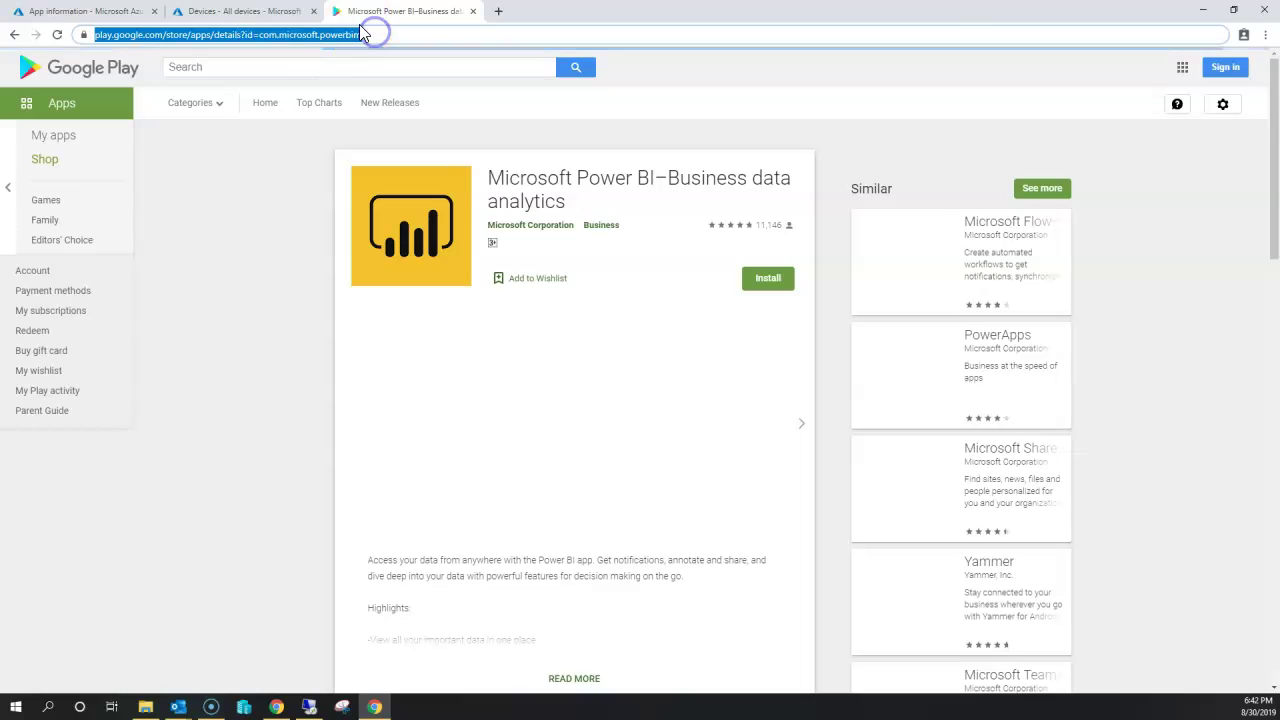
pyautogui.click(224, 12)
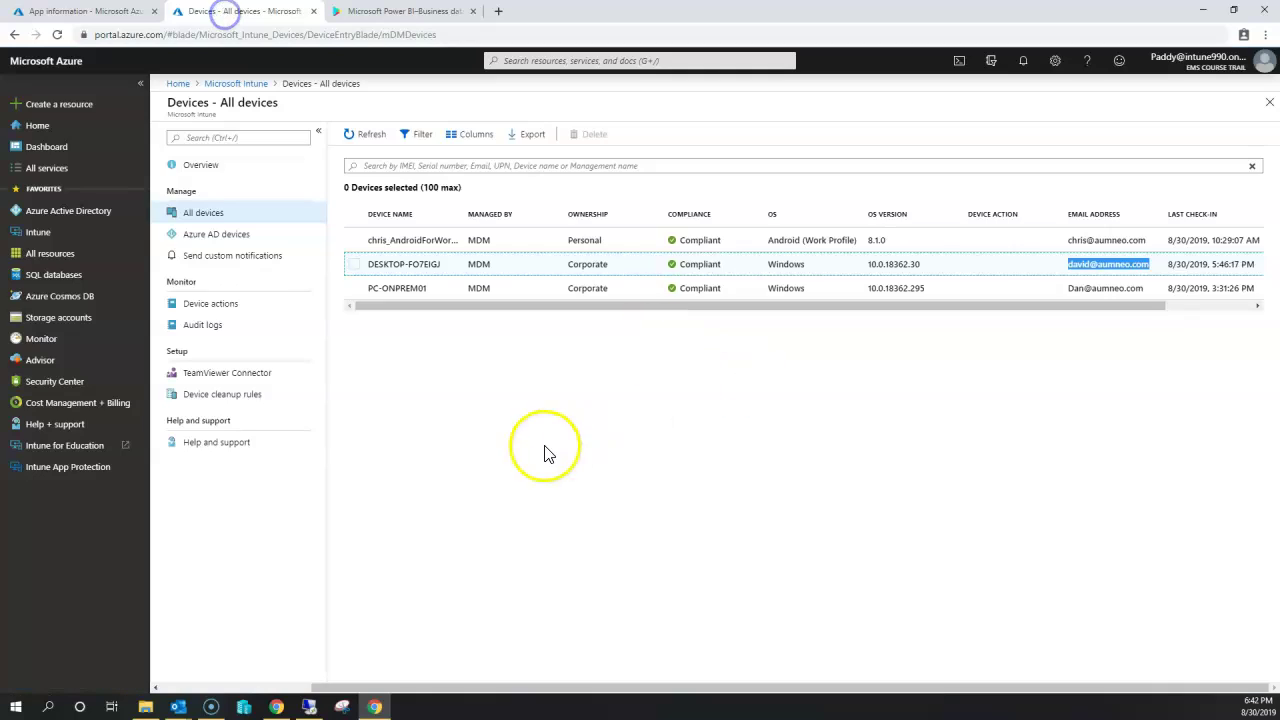
pyautogui.click(400, 11)
# Back in Excel's app information, review the minimum Android version list without changing it
pyautogui.click(85, 11)
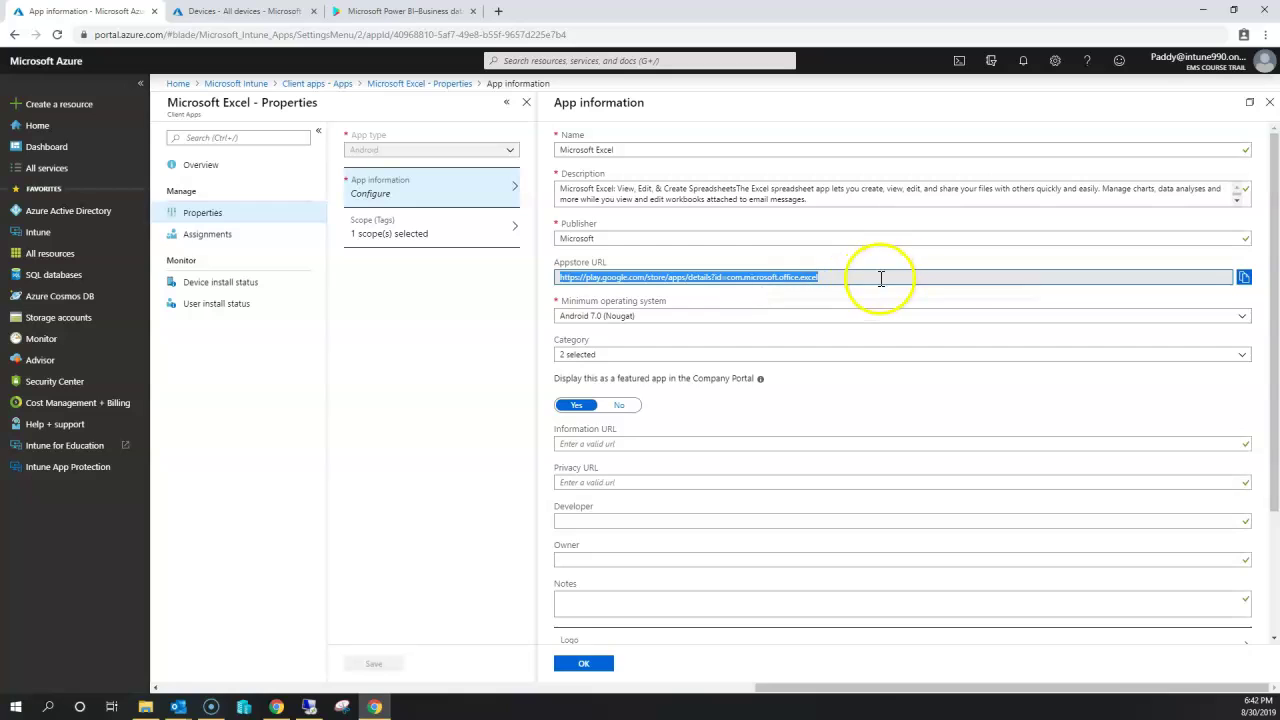
pyautogui.click(677, 318)
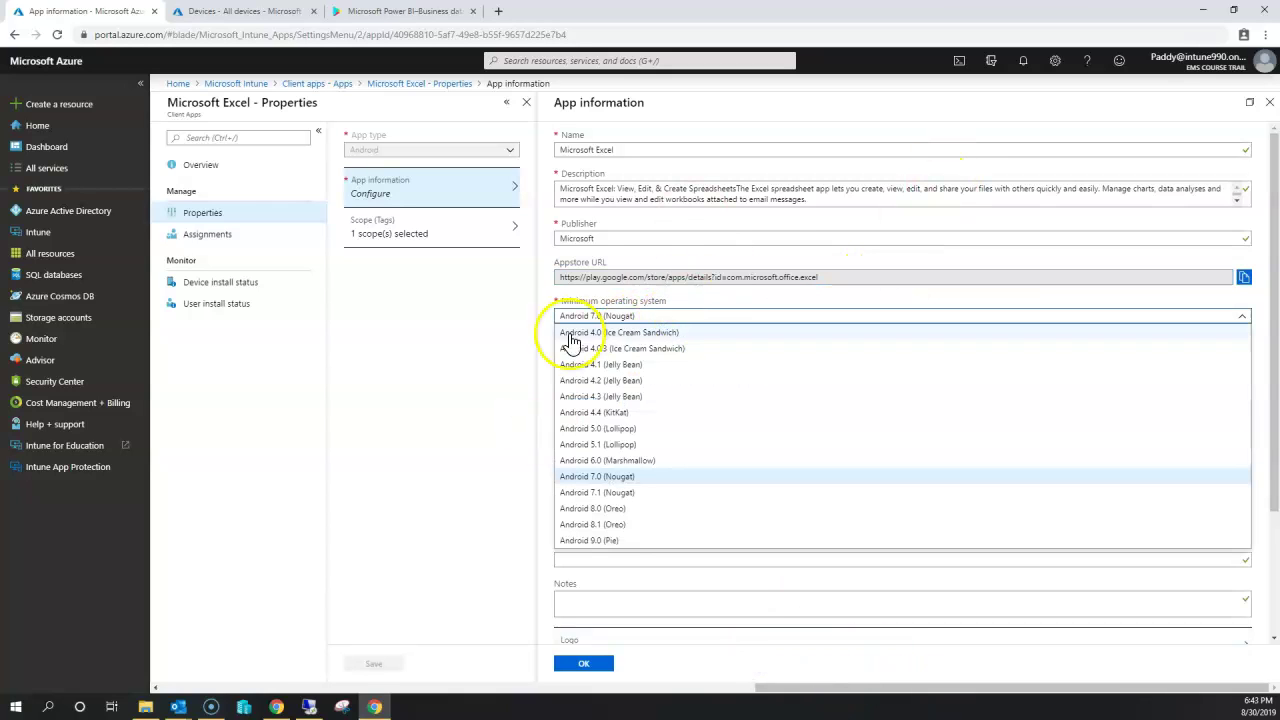
pyautogui.click(526, 313)
pyautogui.scroll(-3, 814, 560)
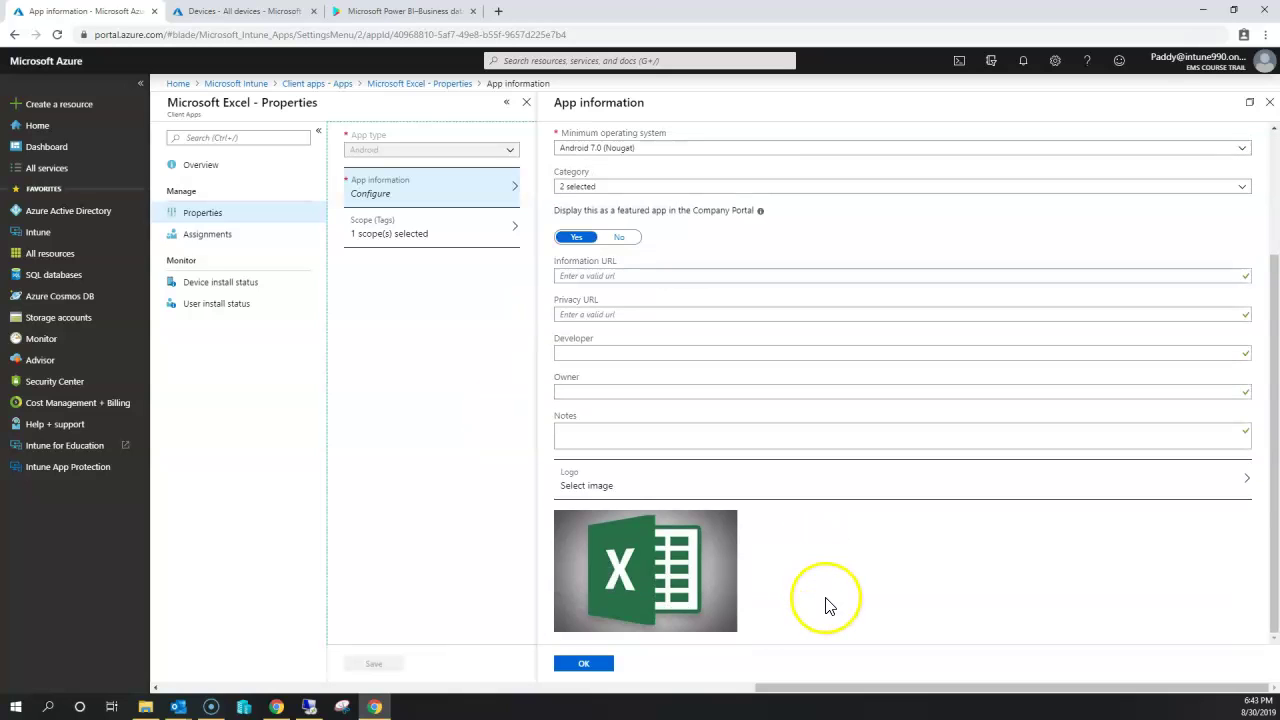
pyautogui.scroll(3, 830, 600)
pyautogui.scroll(-3, 836, 605)
# Select Excel's Play Store URL and return to the Client apps – Apps list
pyautogui.click(776, 512)
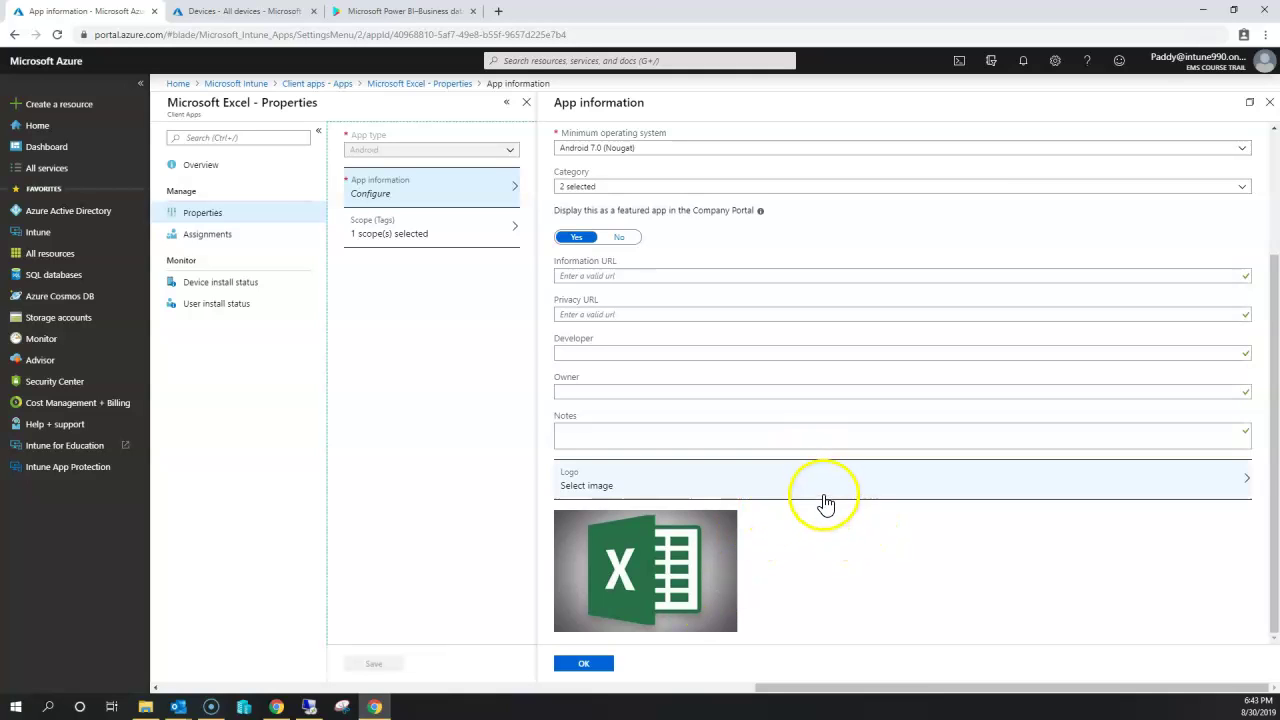
pyautogui.scroll(3, 825, 503)
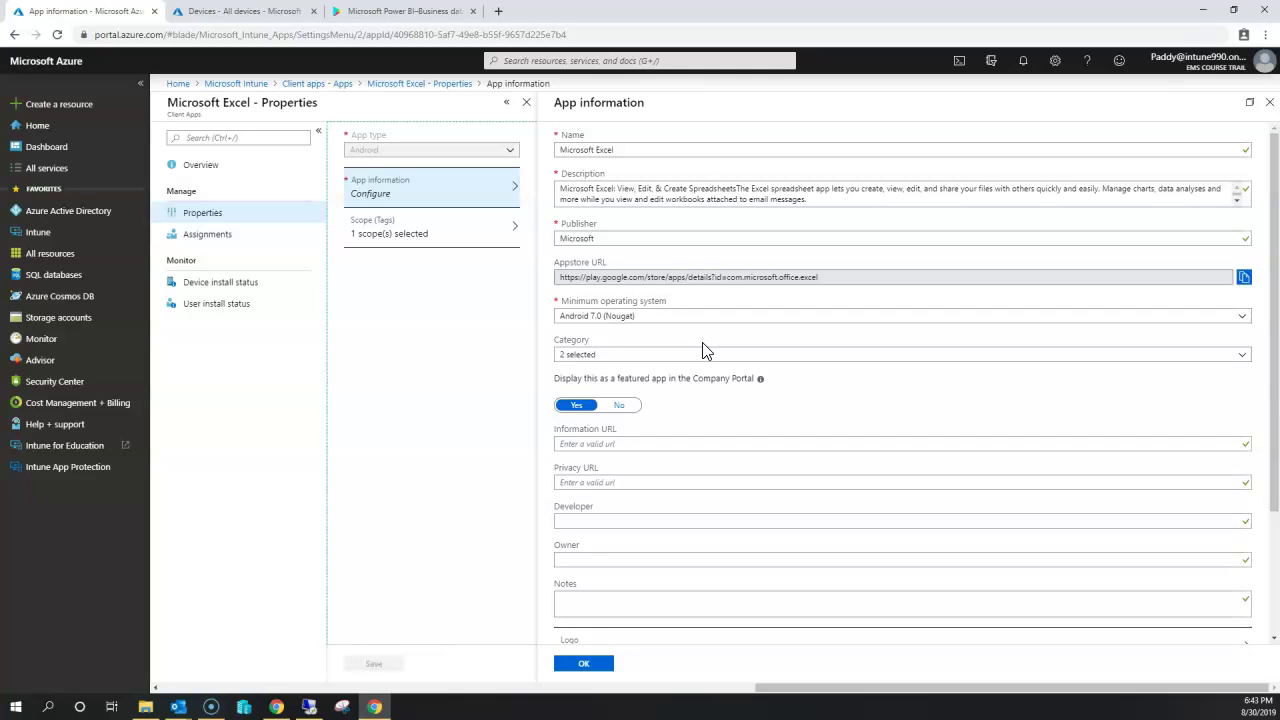
pyautogui.moveTo(826, 277); pyautogui.dragTo(494, 300)
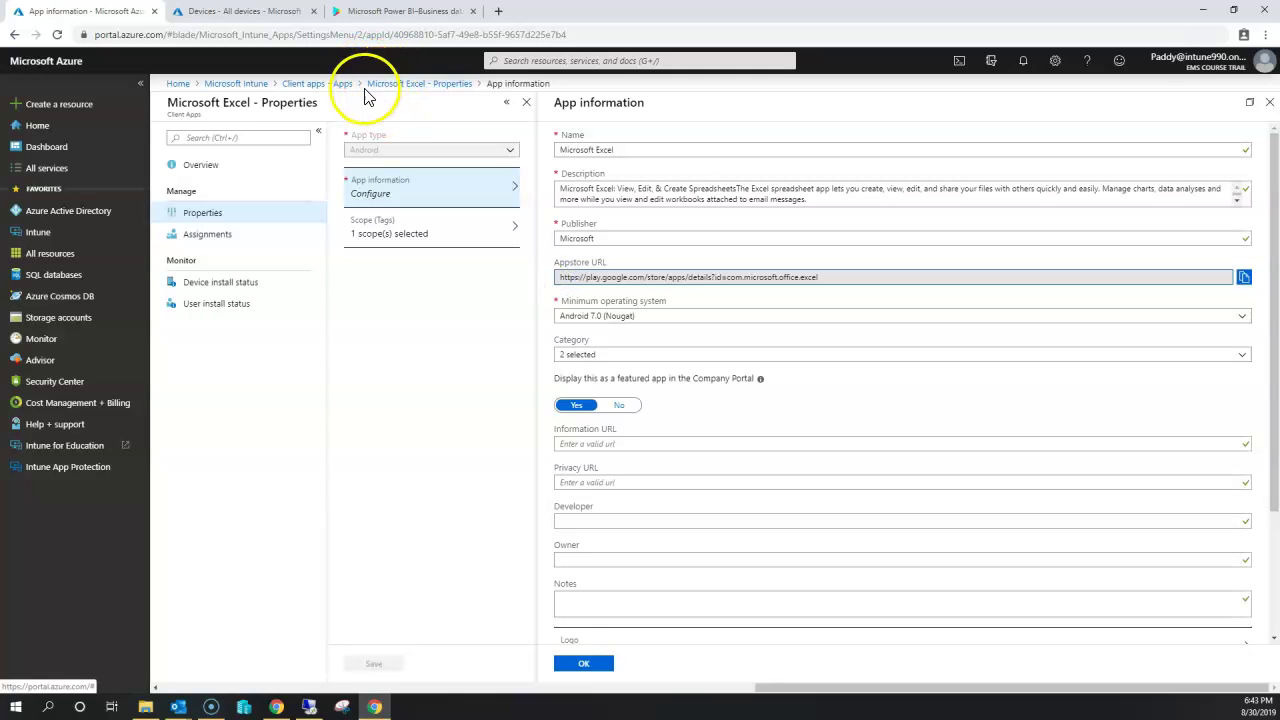
pyautogui.click(322, 83)
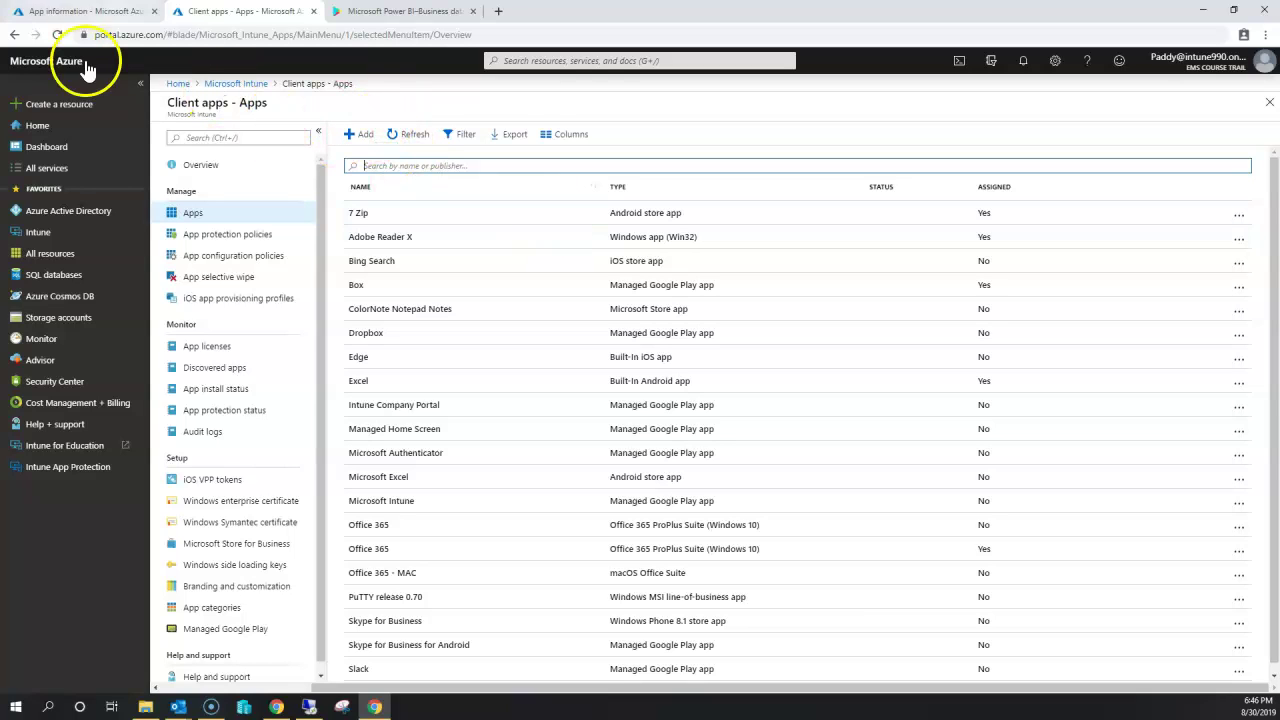
# Add a new app of type Built-In app and list the built-in app catalogue
pyautogui.click(363, 145)
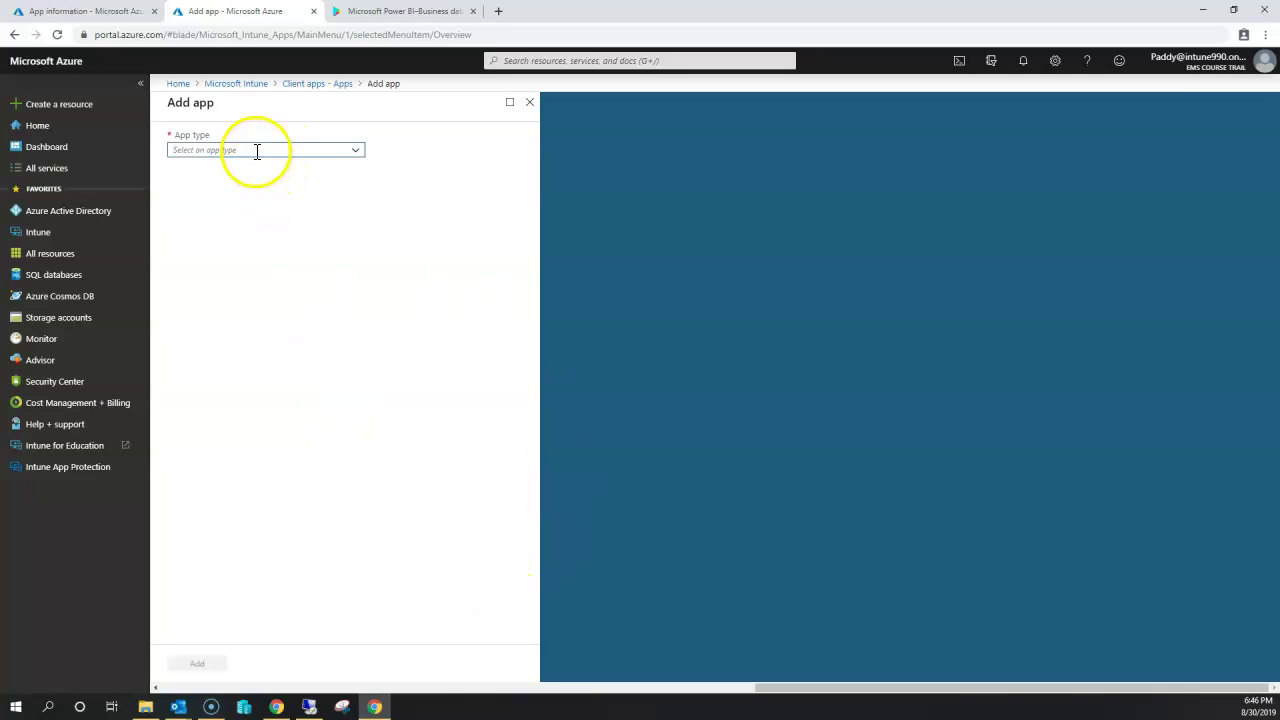
pyautogui.click(254, 149)
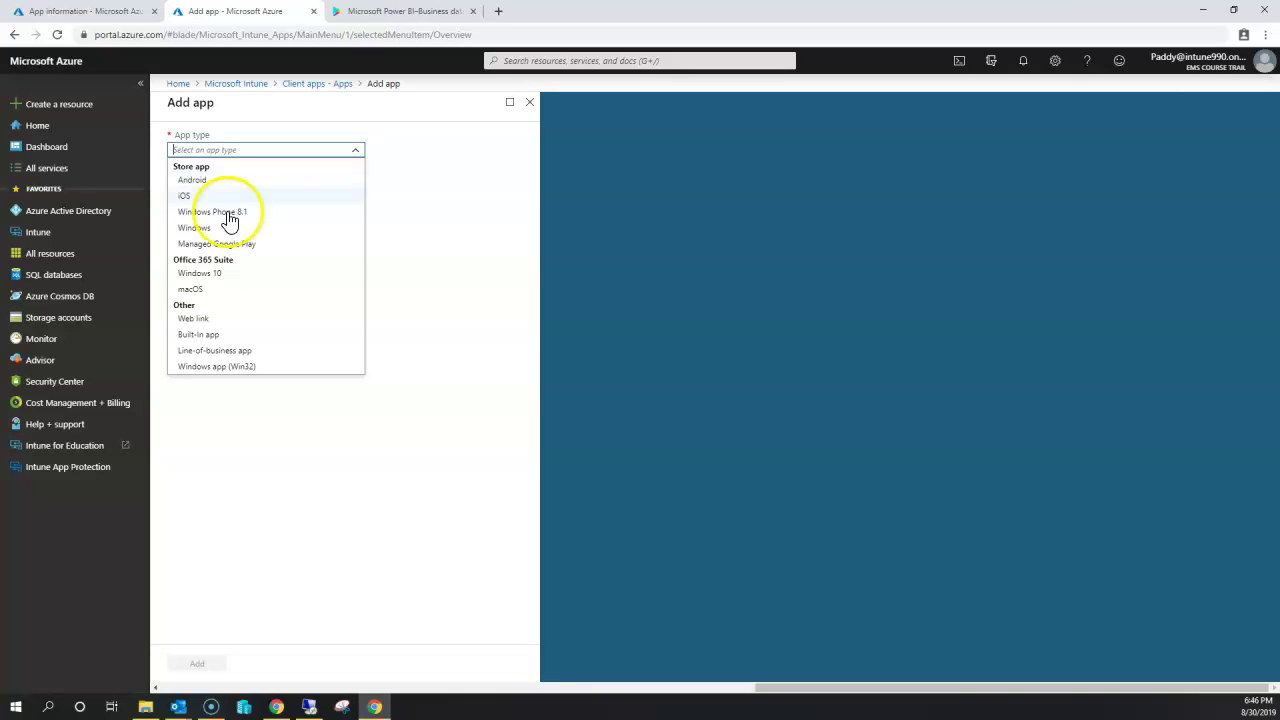
pyautogui.click(210, 334)
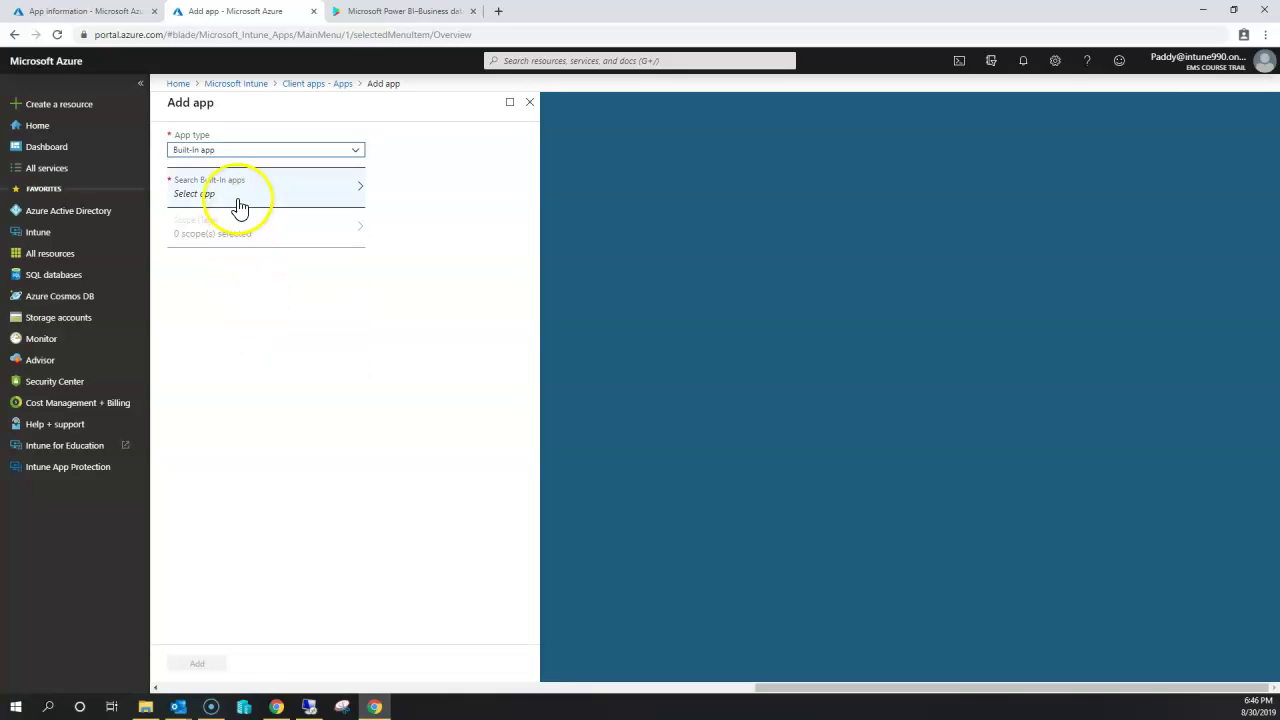
pyautogui.click(232, 192)
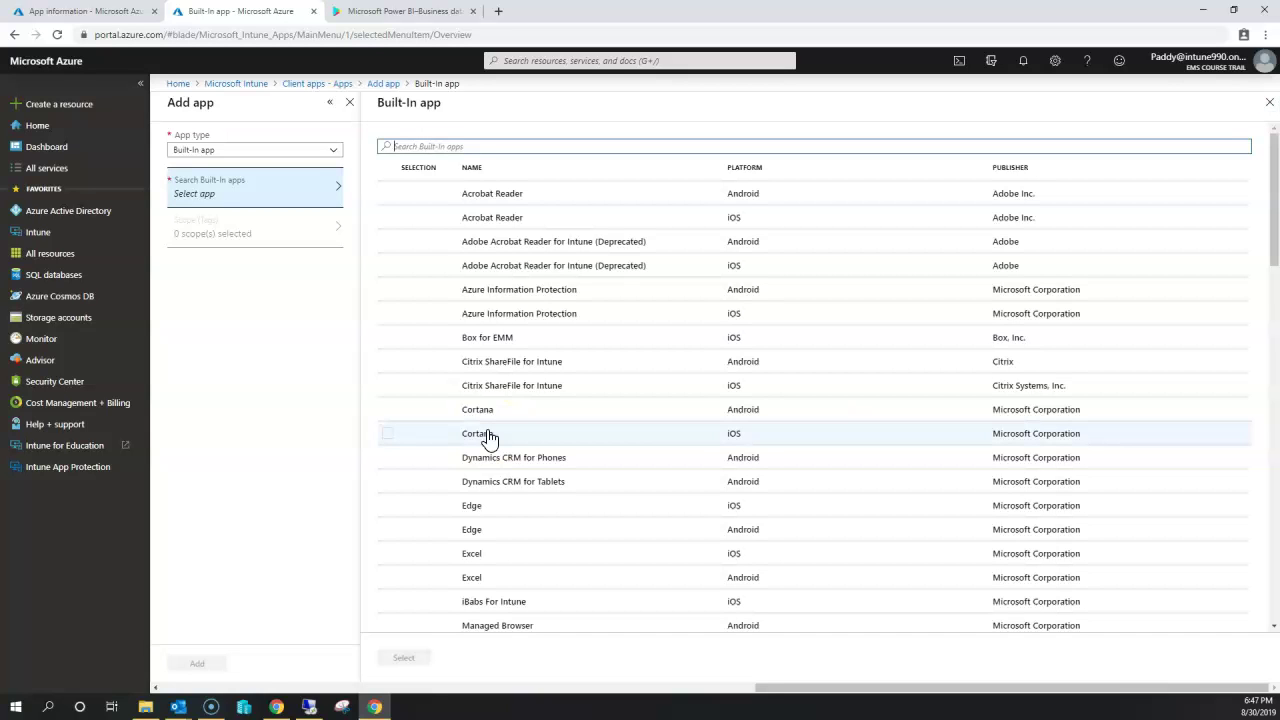
# Browse through the list of built-in apps
pyautogui.scroll(-15, 712, 444)
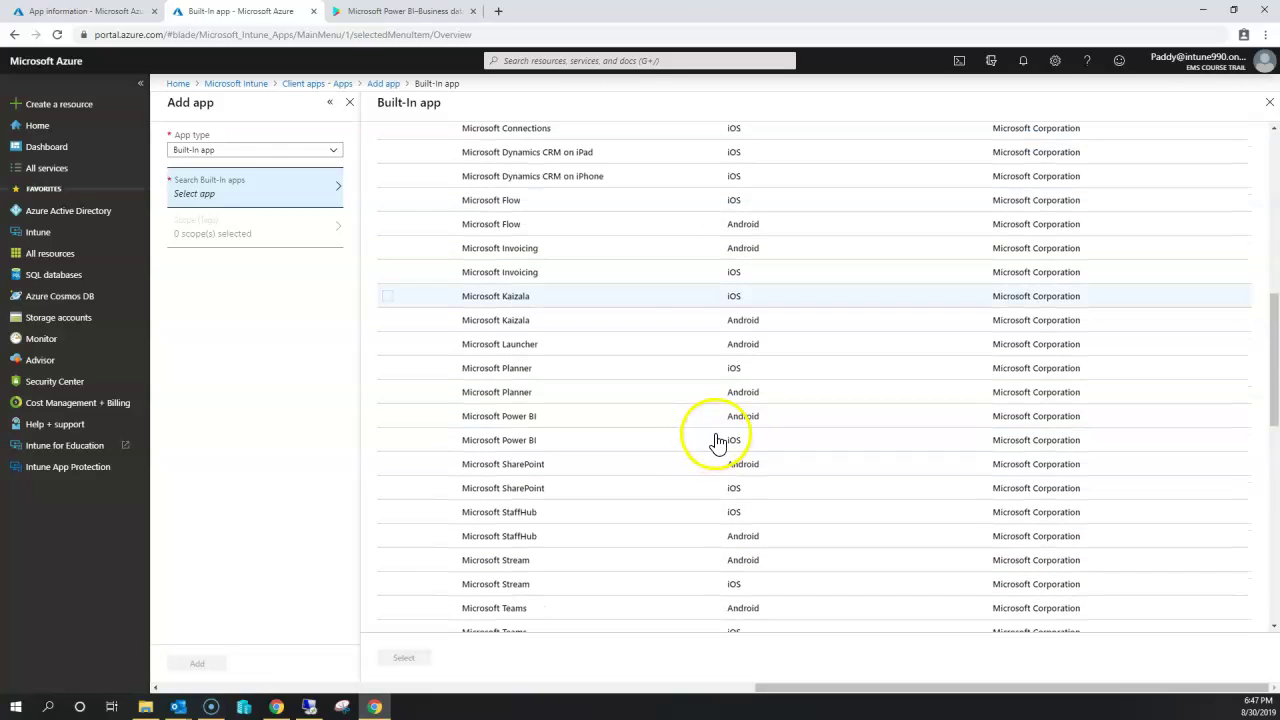
pyautogui.moveTo(1006, 621); pyautogui.dragTo(1028, 534)
pyautogui.scroll(15, 1025, 528)
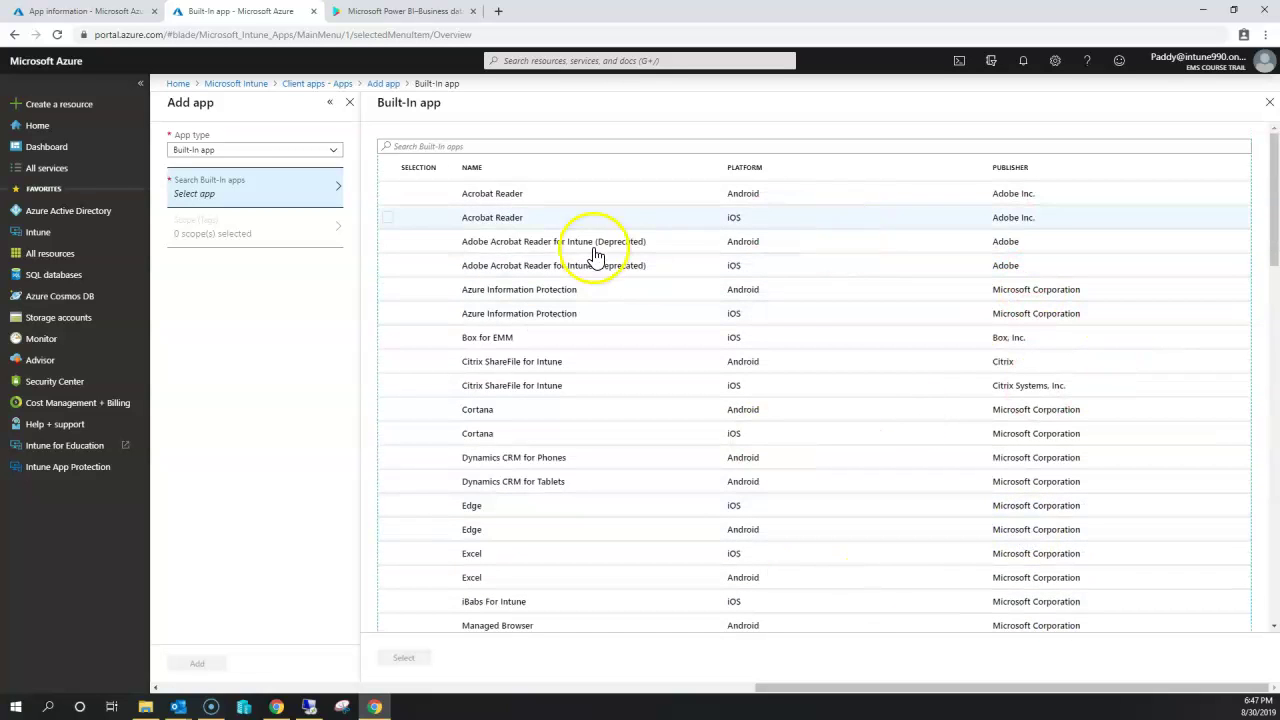
pyautogui.scroll(-5, 826, 449)
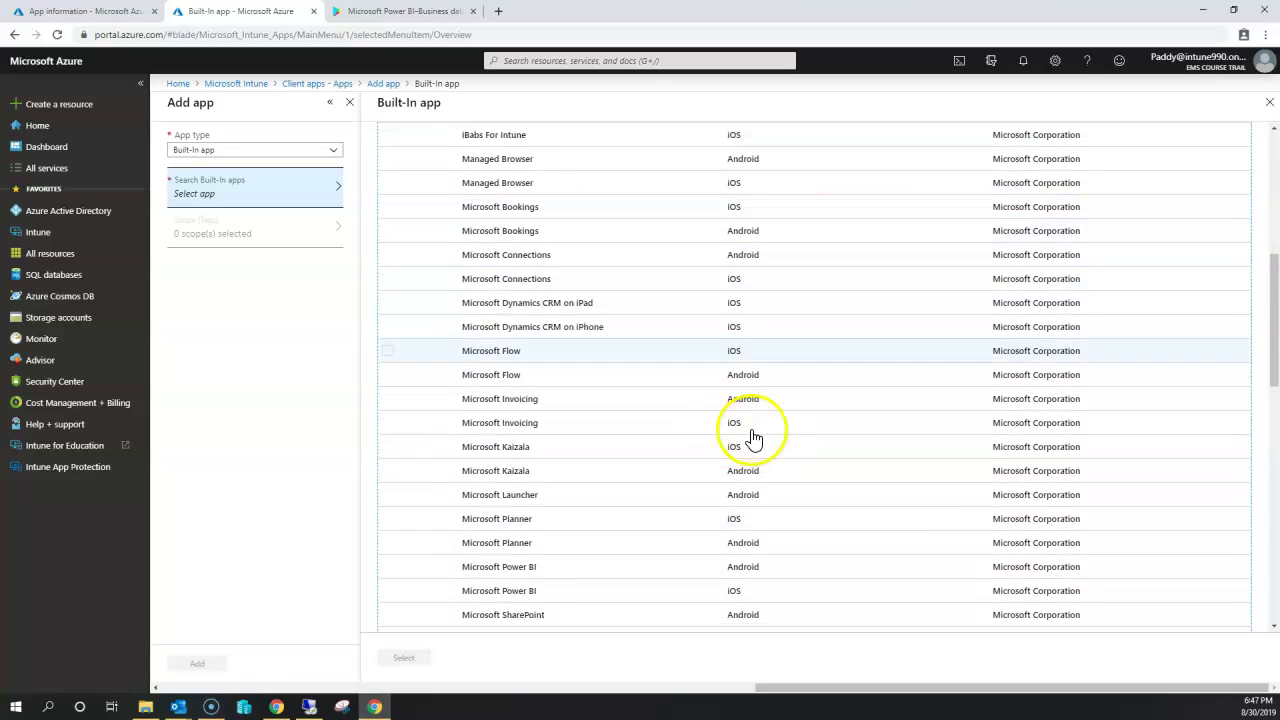
pyautogui.scroll(-3, 753, 438)
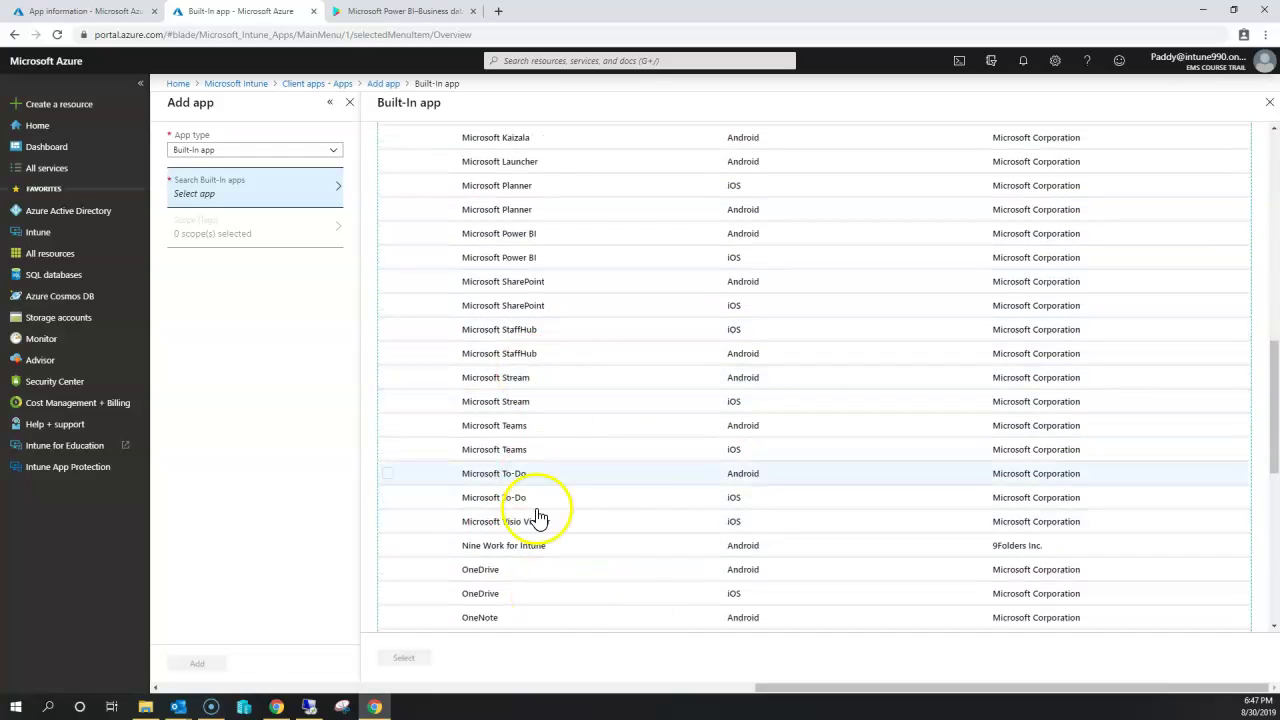
pyautogui.scroll(4, 380, 130)
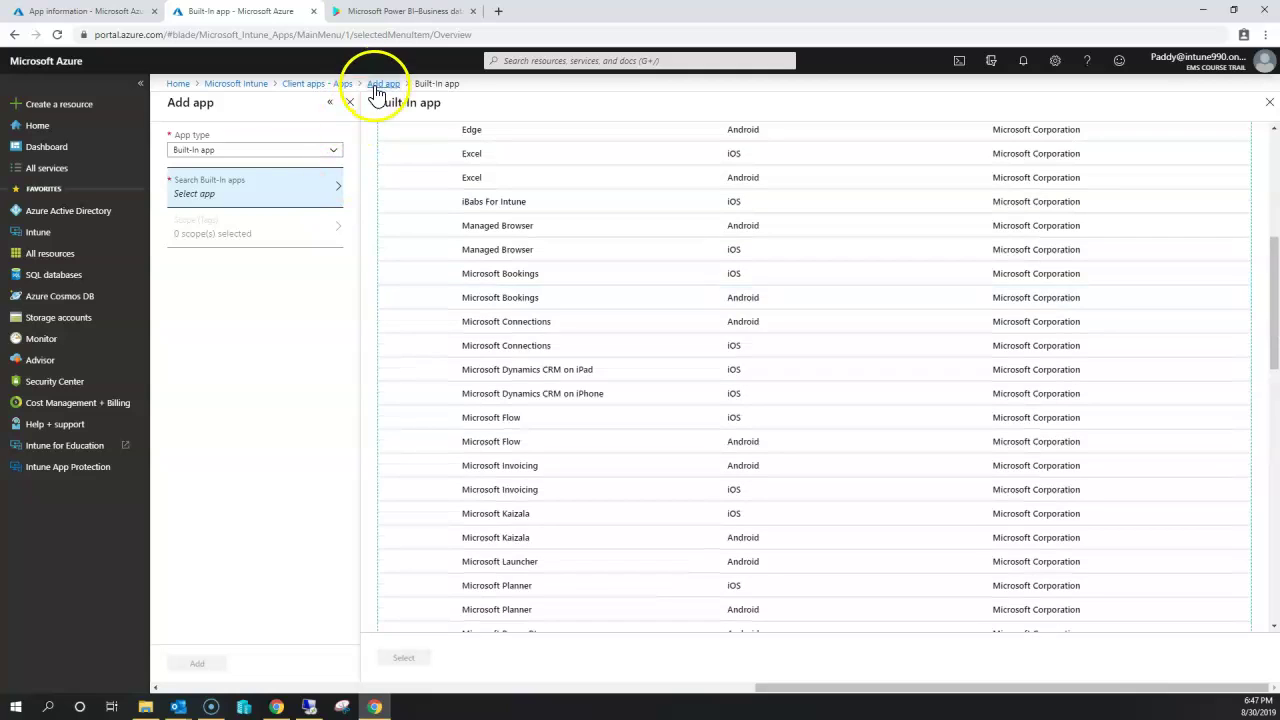
# Switch the app type to Web link, view its form, then return to Client apps
pyautogui.click(271, 149)
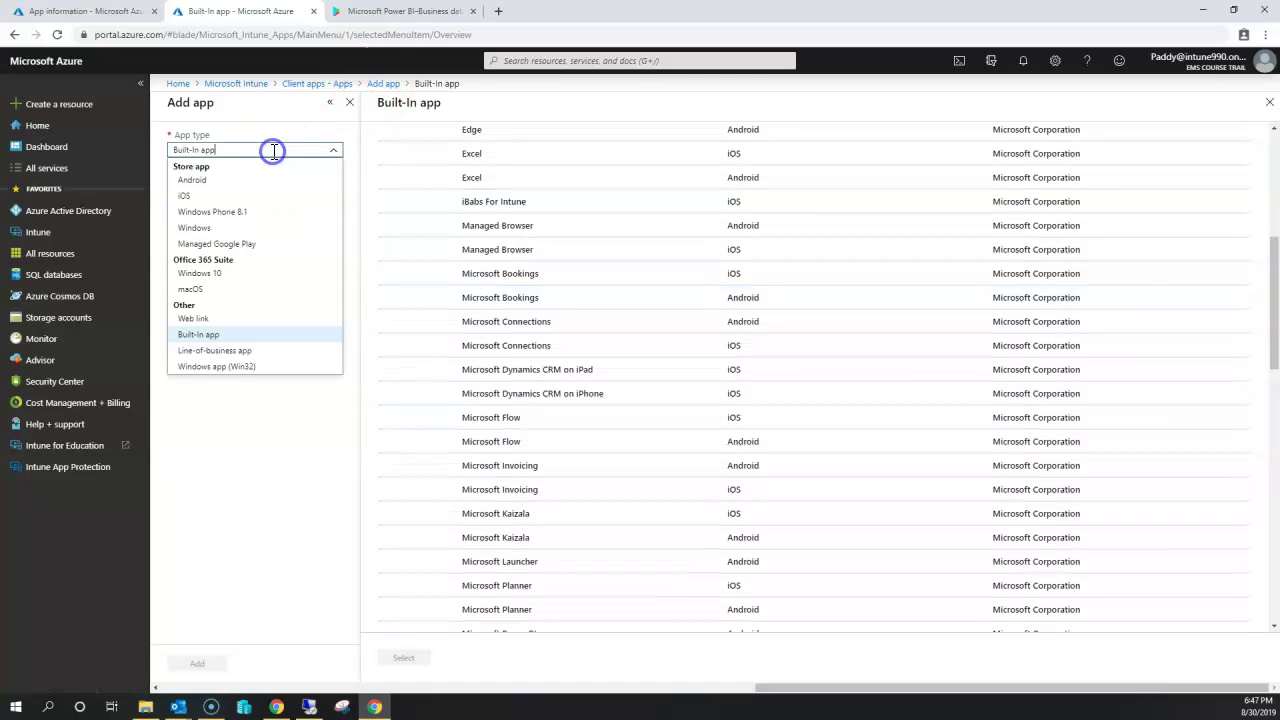
pyautogui.click(201, 319)
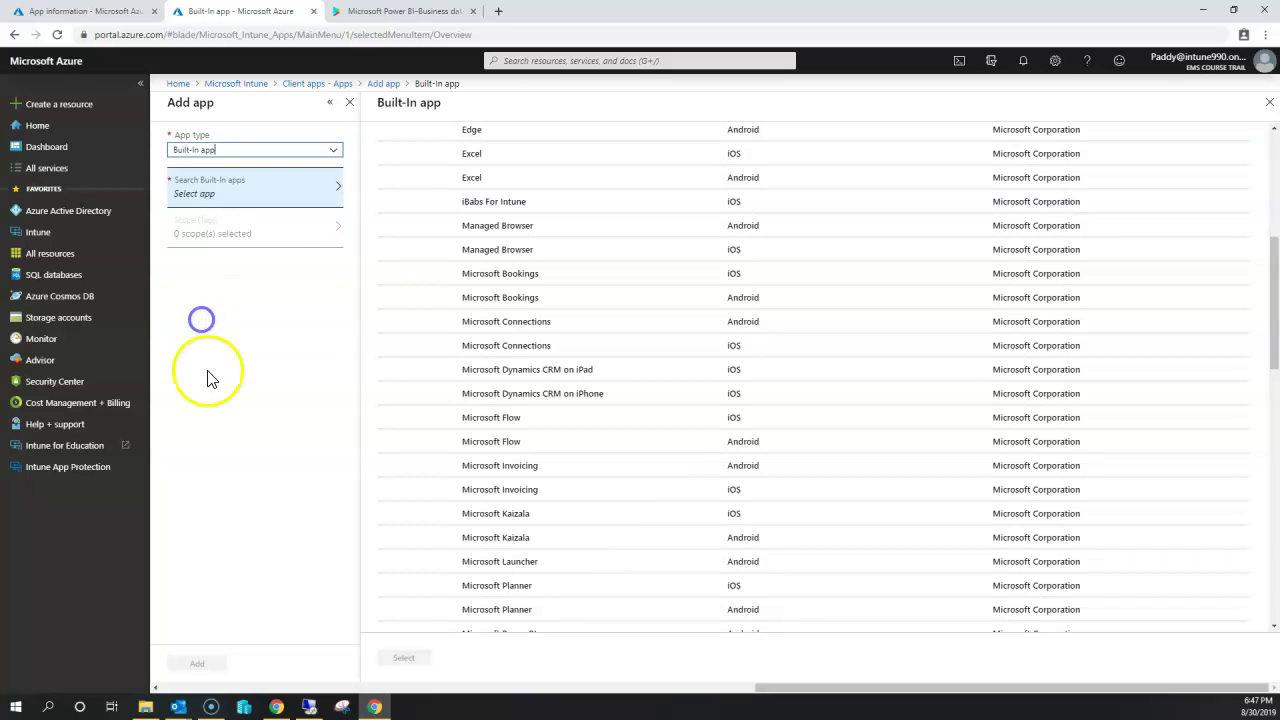
pyautogui.click(300, 191)
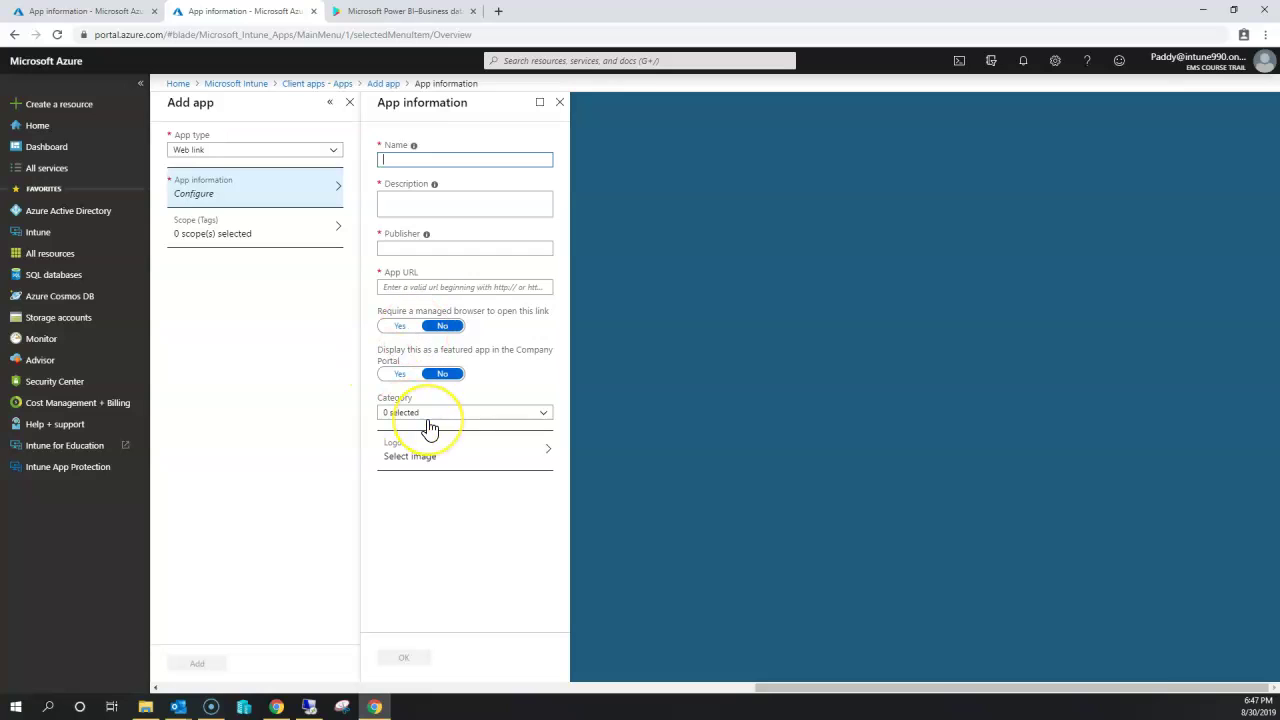
pyautogui.click(307, 88)
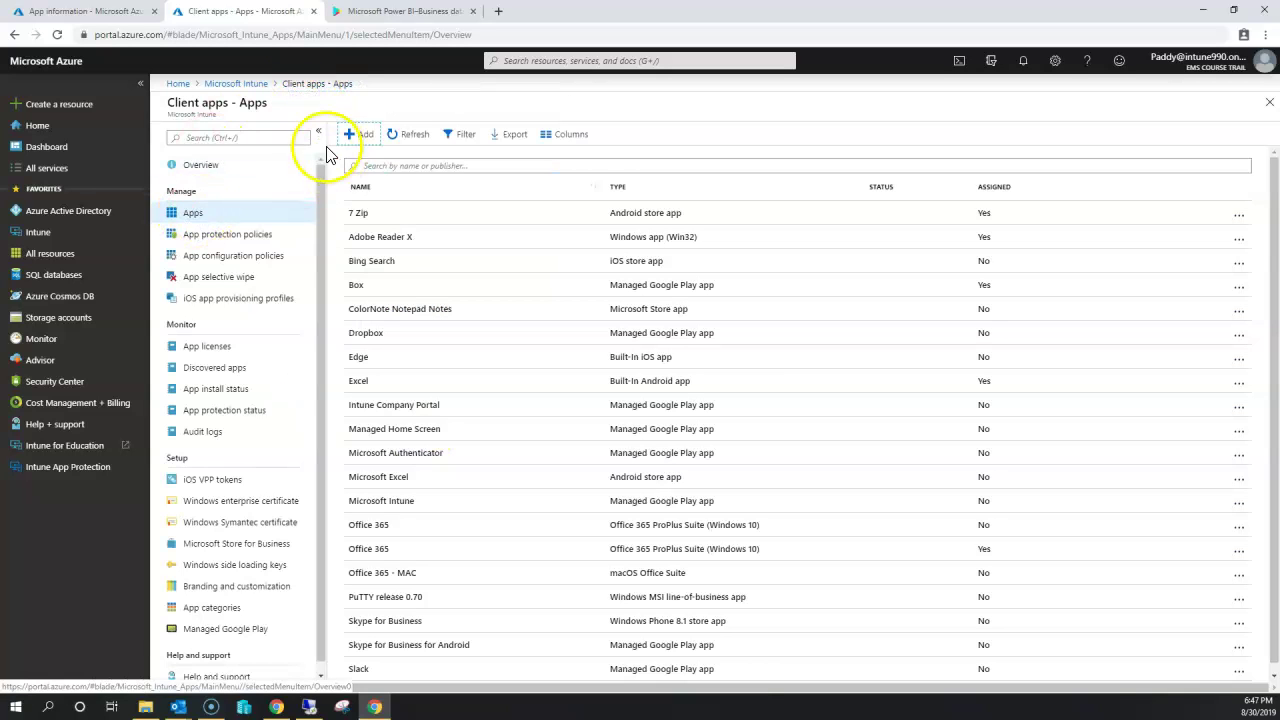
# Start a fresh app addition and choose Managed Google Play as the app type
pyautogui.click(347, 136)
pyautogui.click(306, 152)
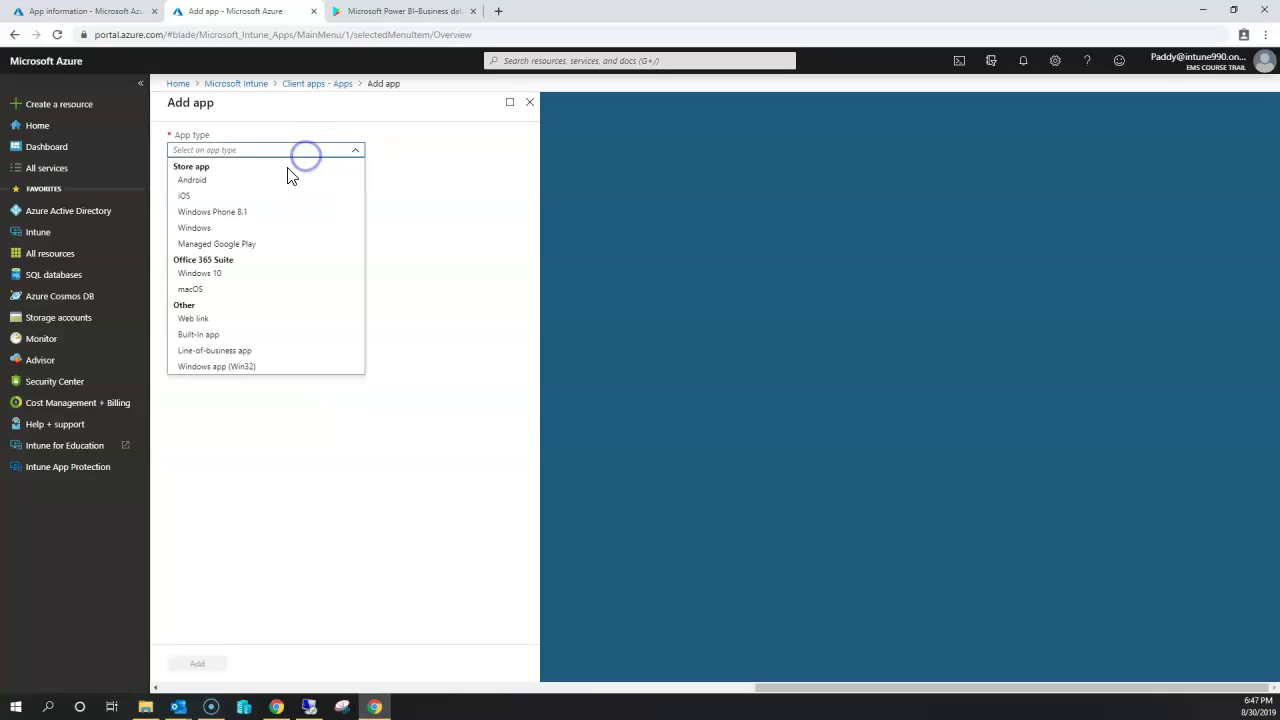
pyautogui.click(243, 244)
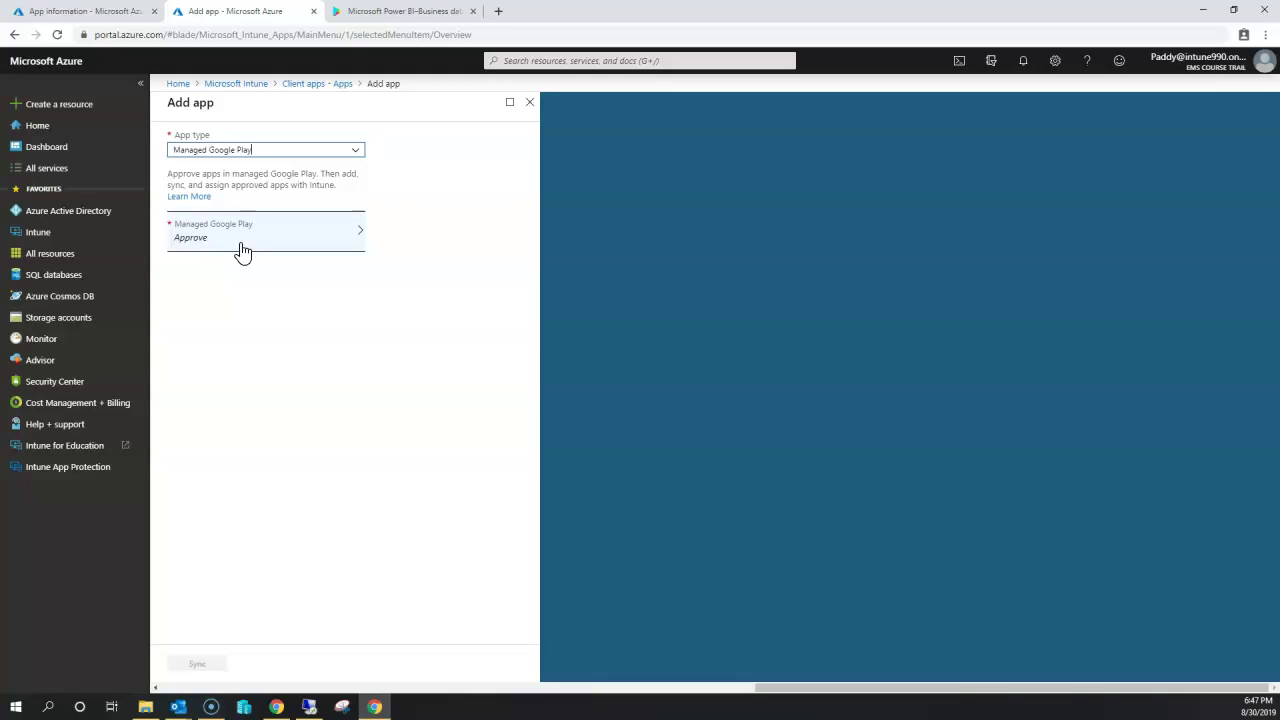
# Open the managed Google Play store to browse apps for approval
pyautogui.click(241, 251)
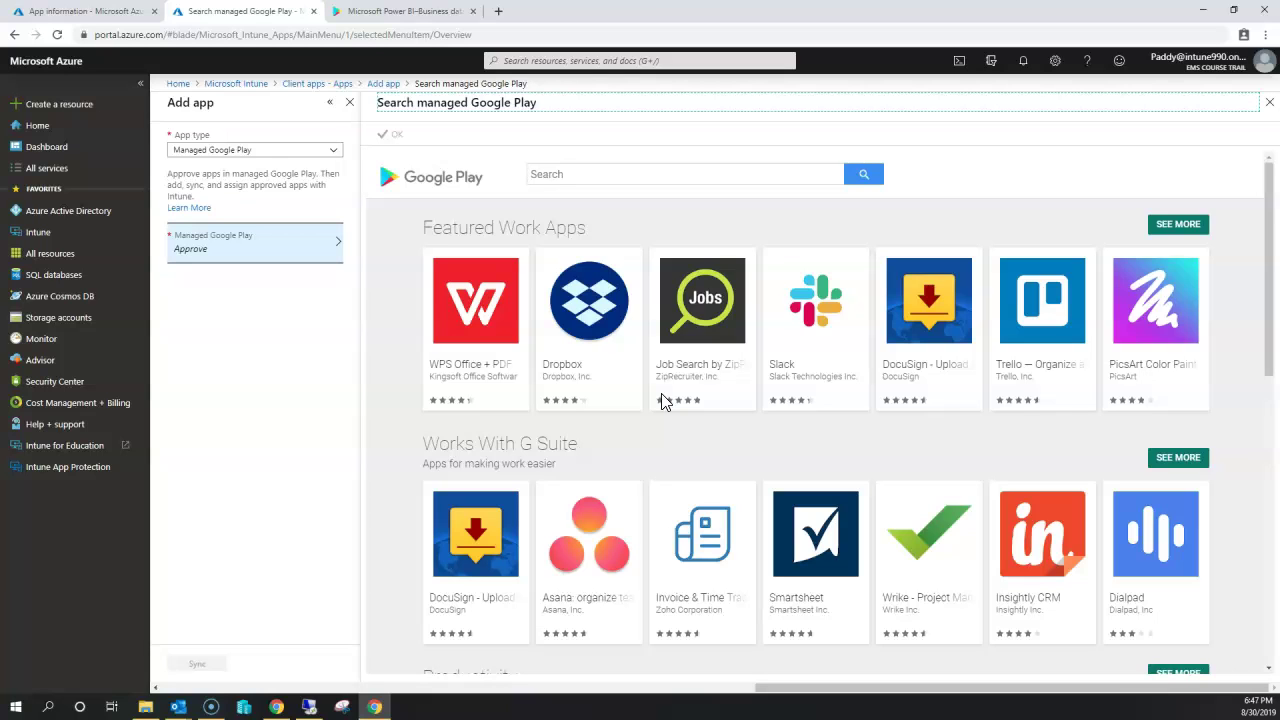
# Scroll to Productivity, open Google Keep – notes and lists, and approve it
pyautogui.click(952, 565)
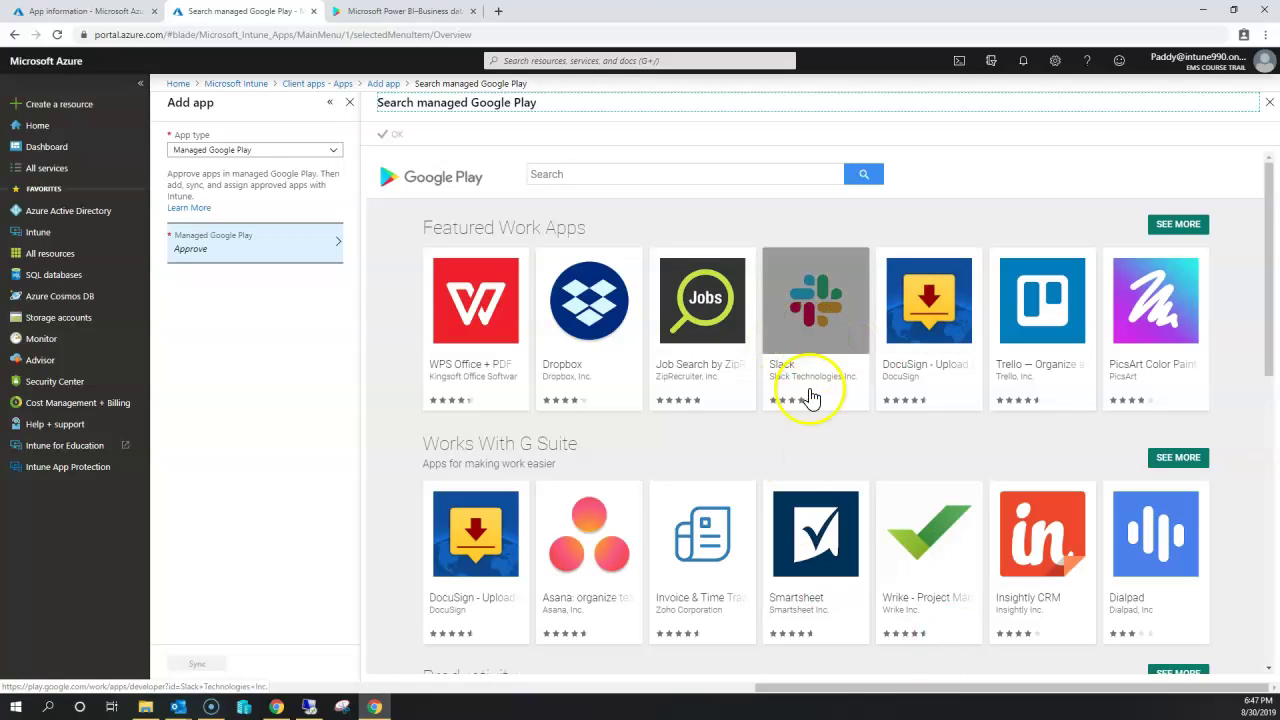
pyautogui.scroll(-1, 860, 450)
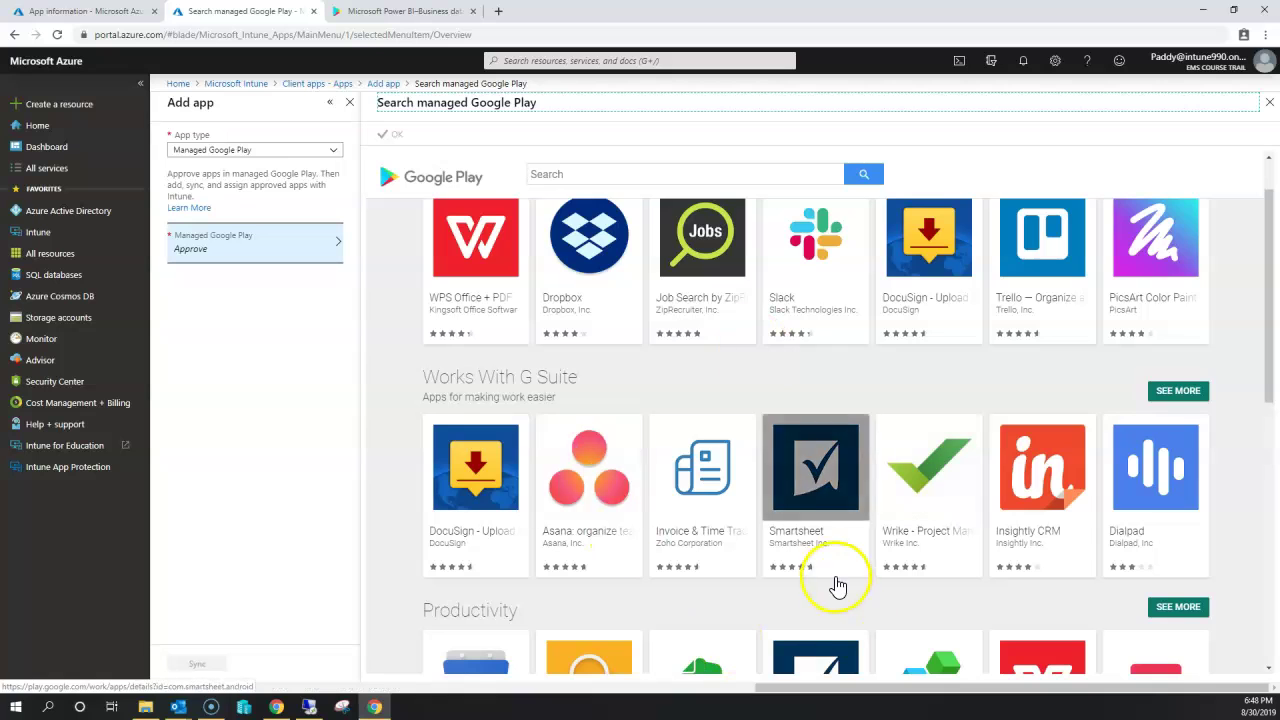
pyautogui.scroll(-2, 832, 572)
pyautogui.scroll(-1, 832, 572)
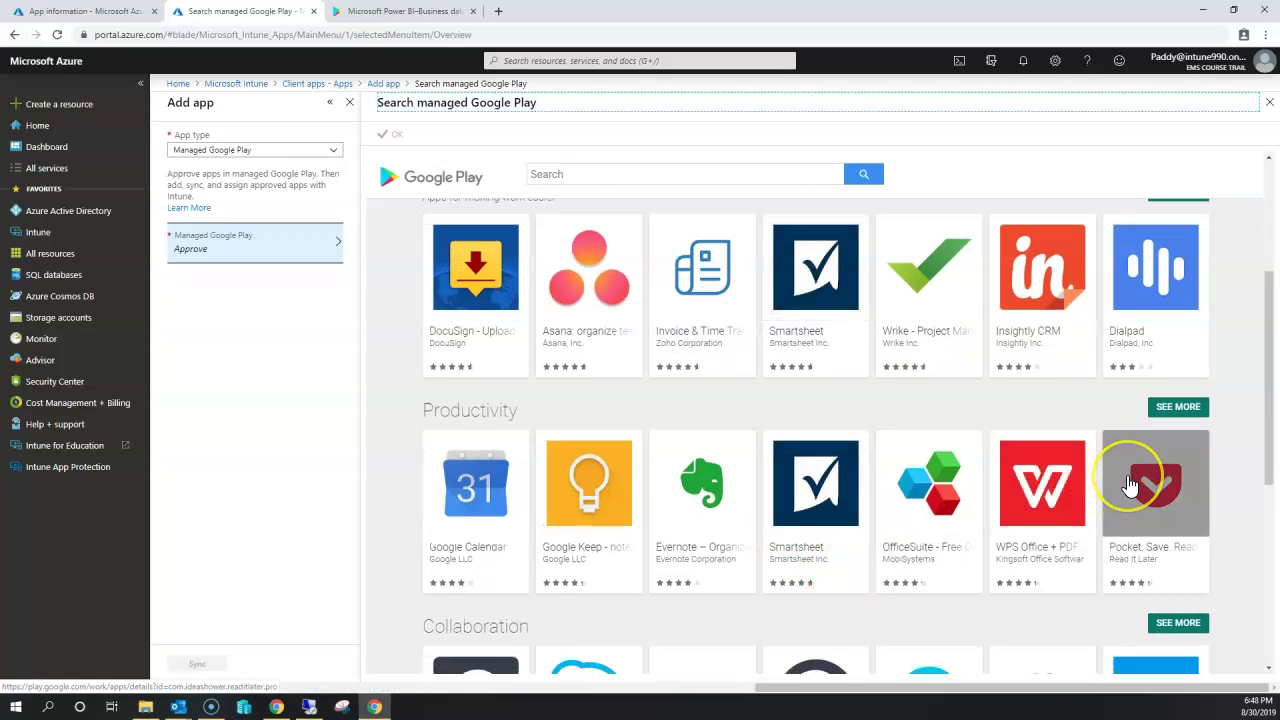
pyautogui.click(594, 505)
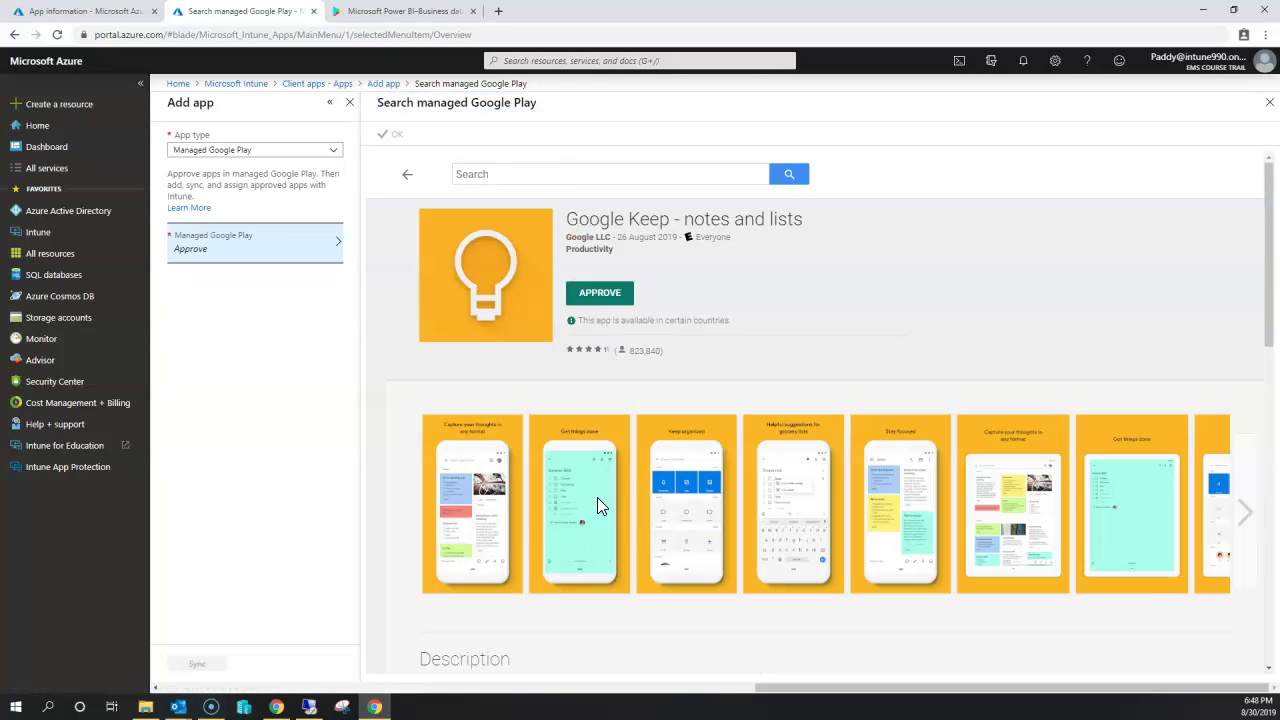
pyautogui.click(596, 302)
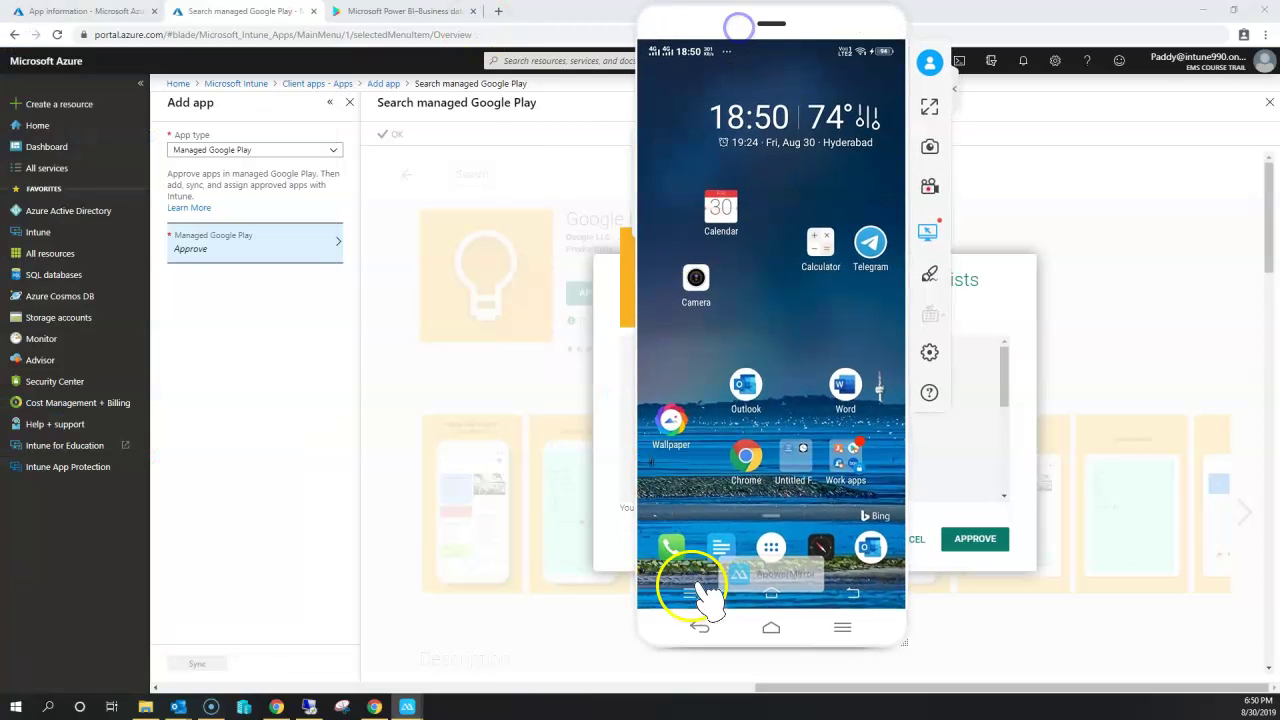
# On the mirrored phone, open the app drawer's Work tab and launch its Play Store
pyautogui.click(800, 532)
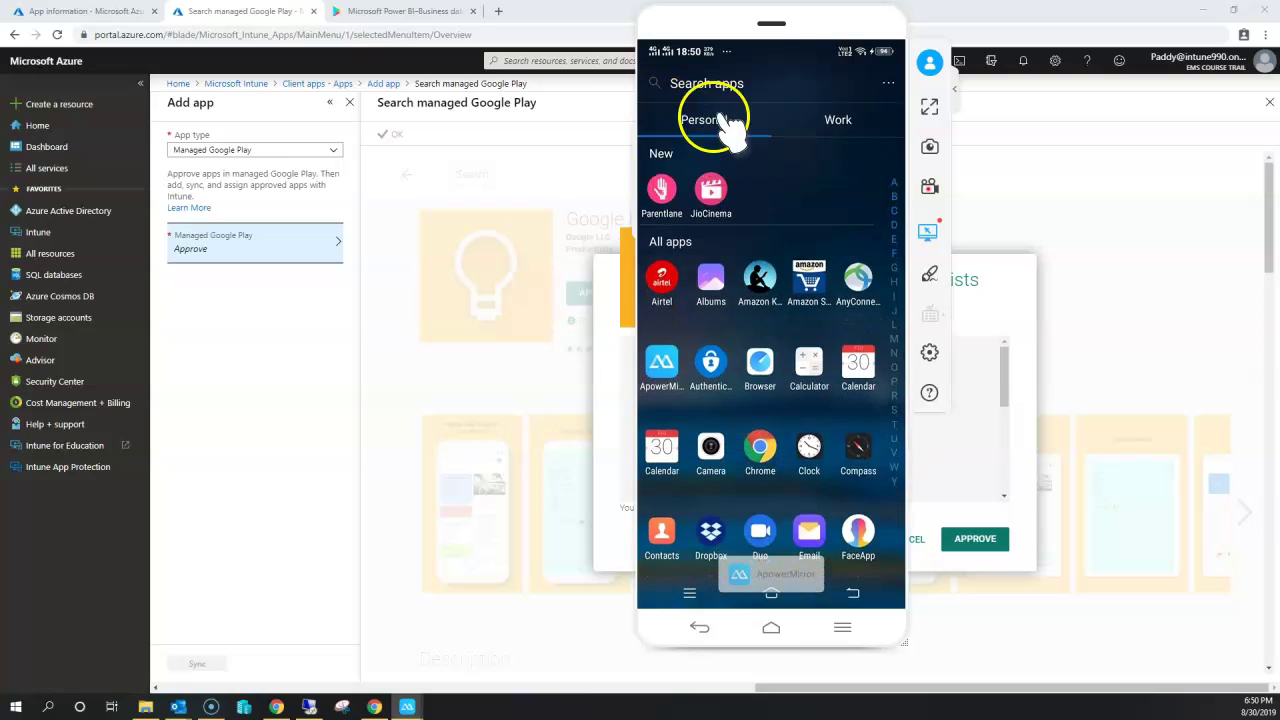
pyautogui.click(805, 120)
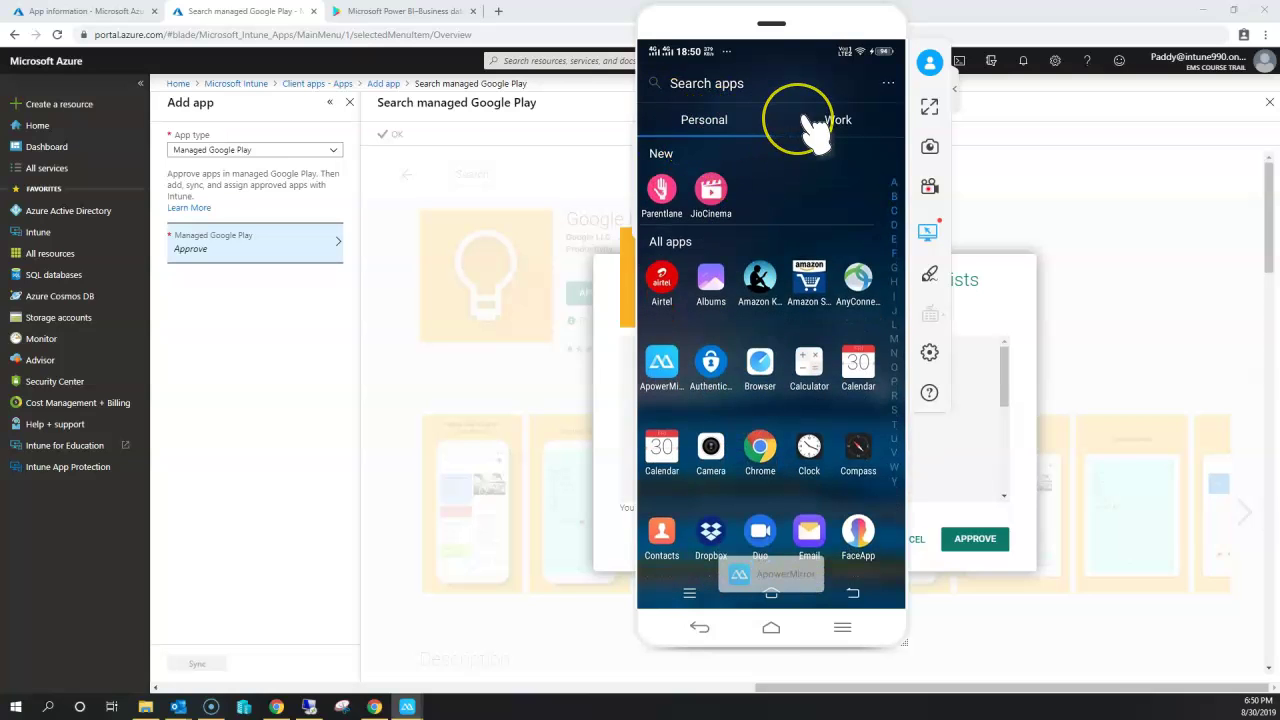
pyautogui.moveTo(812, 200); pyautogui.dragTo(826, 245)
pyautogui.click(822, 228)
pyautogui.click(825, 212)
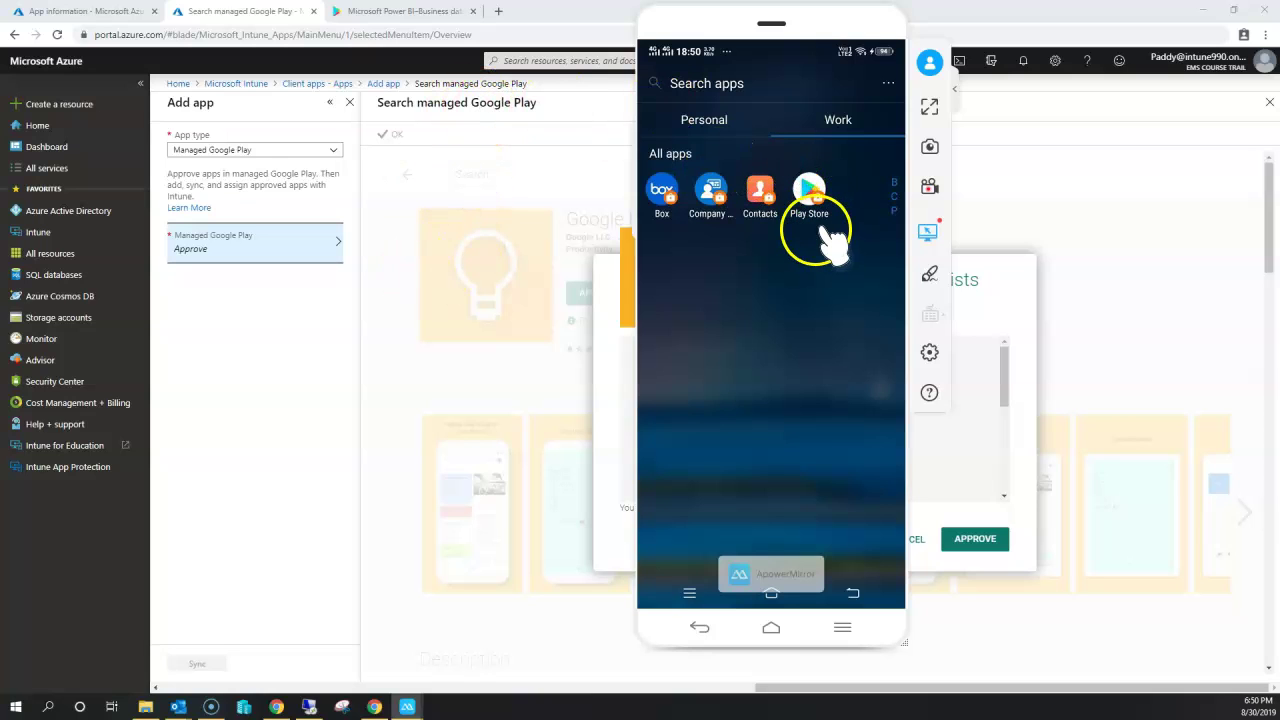
pyautogui.click(810, 195)
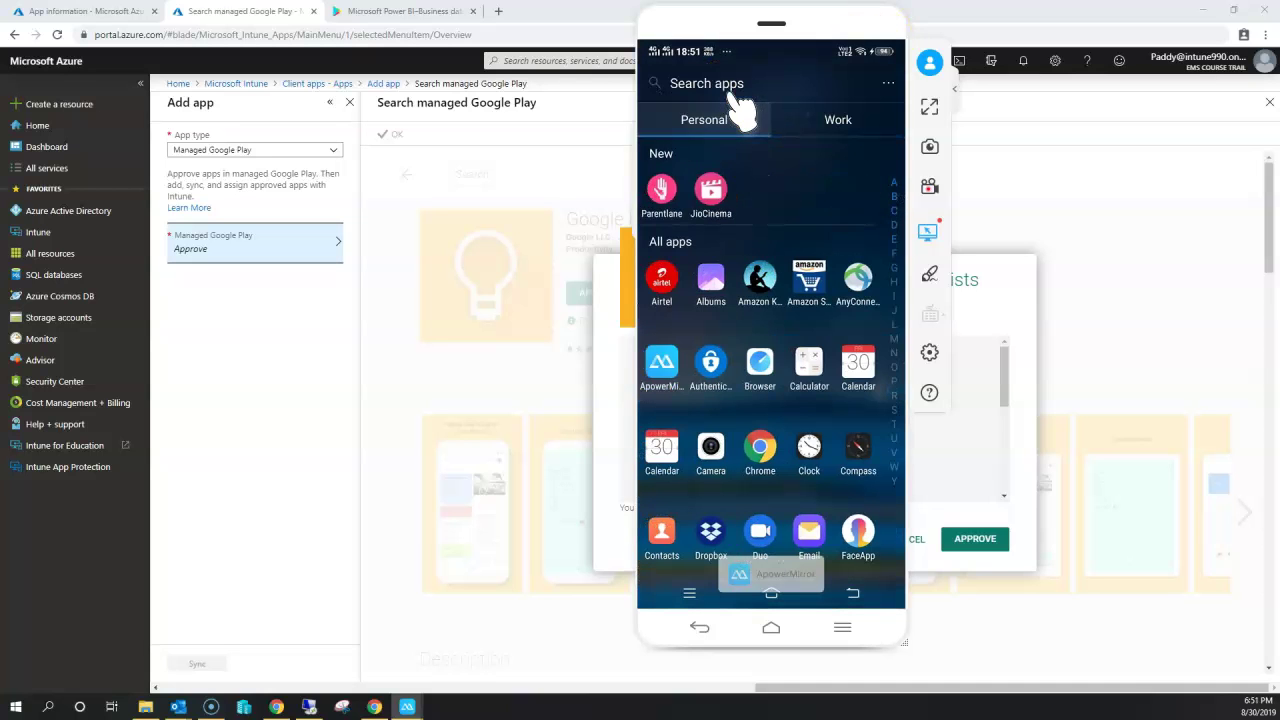
# Search the mirrored phone's apps for 'play' and open the Google Play Store
pyautogui.click(735, 88)
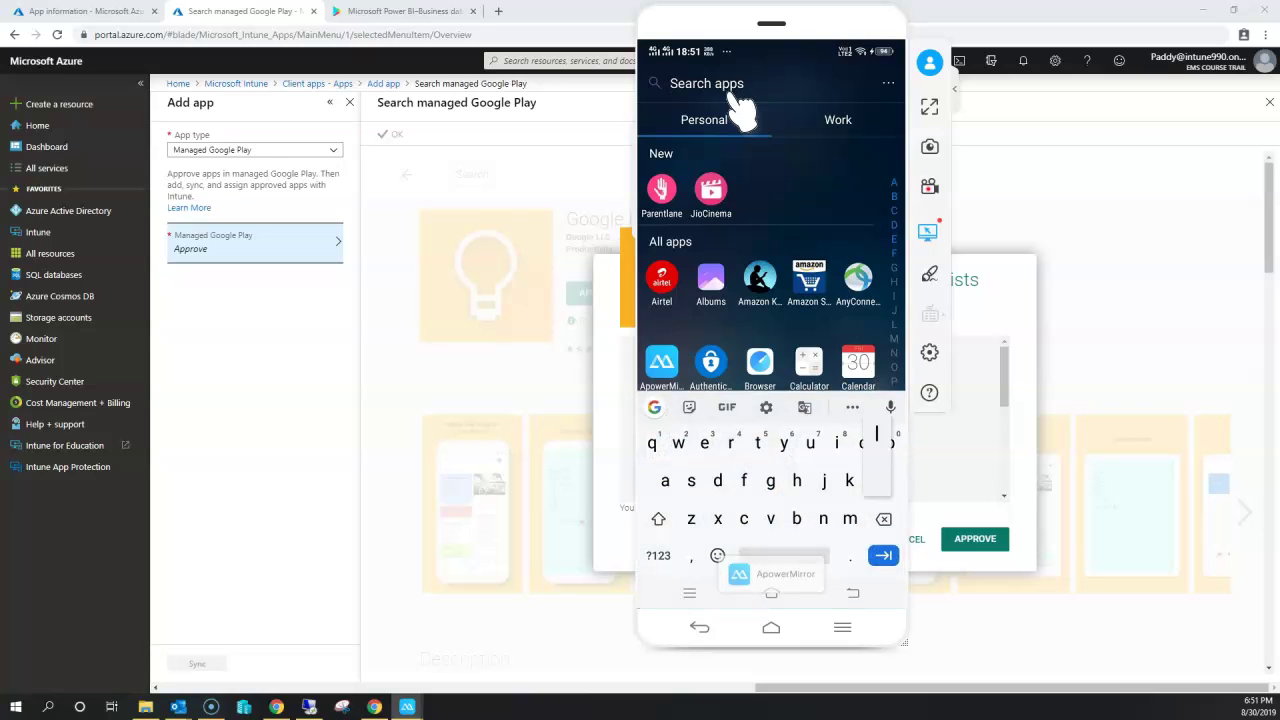
pyautogui.write('play')
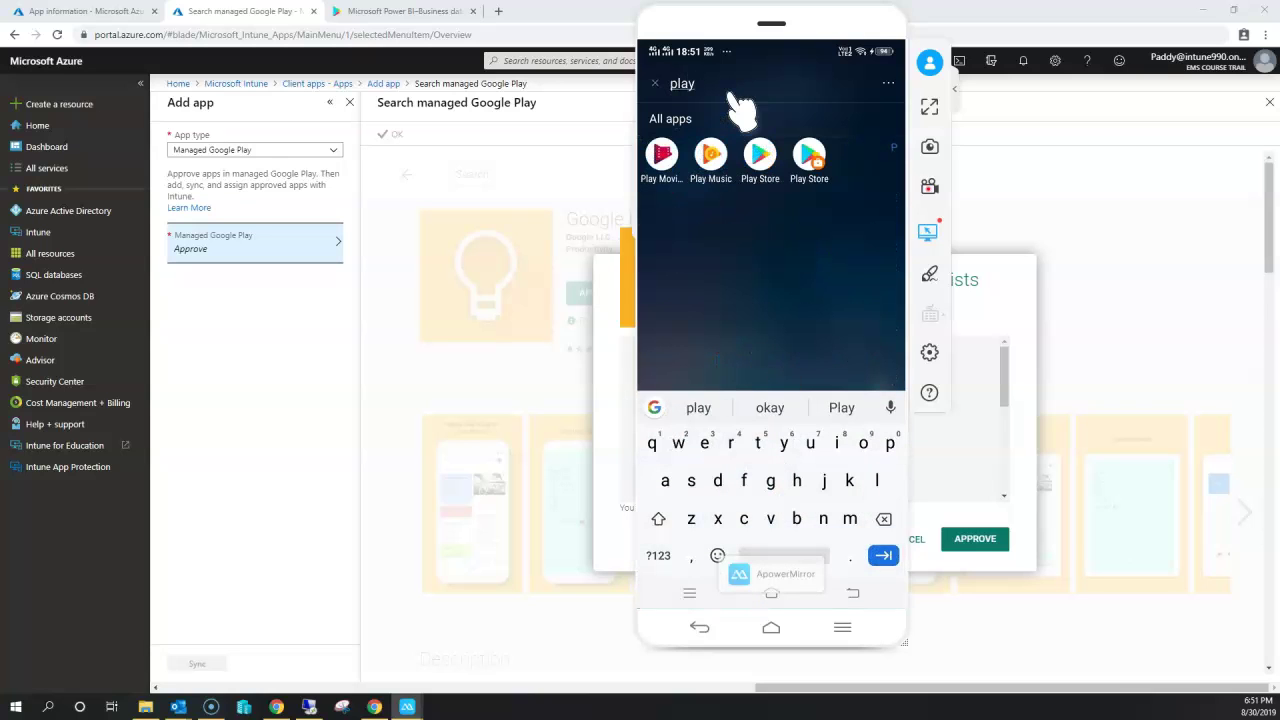
pyautogui.moveTo(677, 120); pyautogui.dragTo(688, 185)
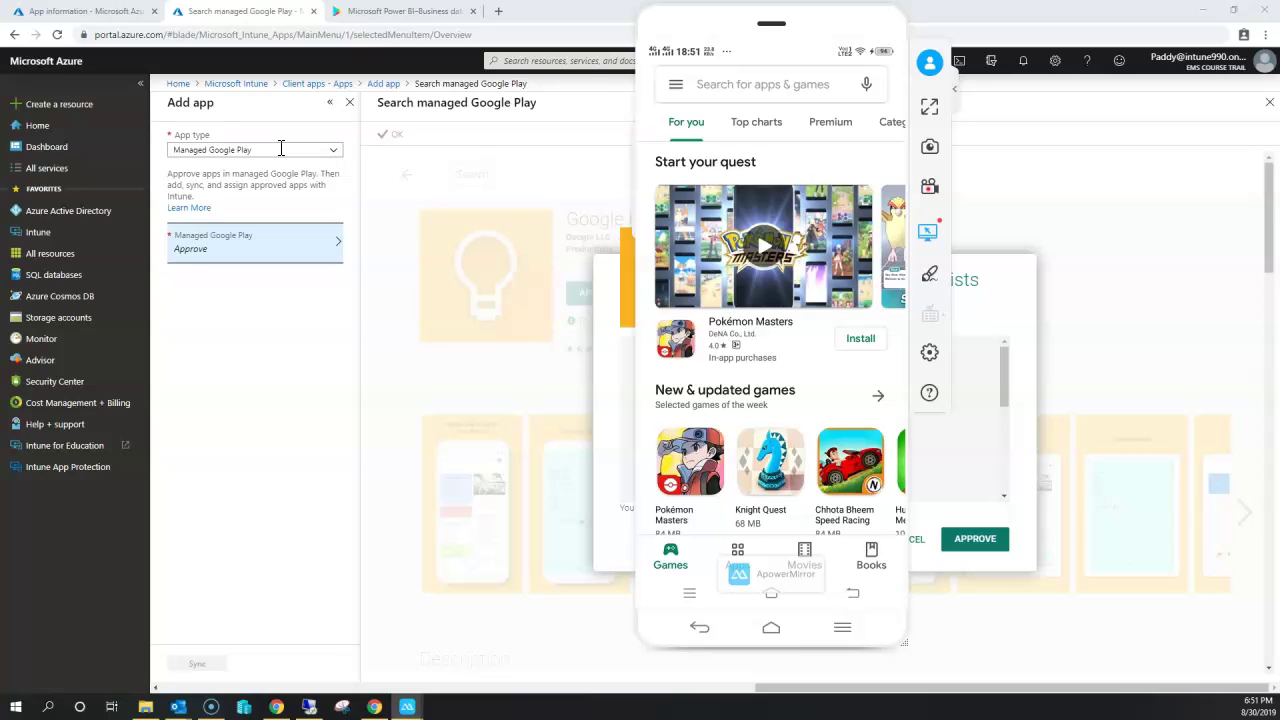
pyautogui.click(330, 150)
# Hide the ApowerMirror phone window and approve Google Keep with its requested permissions
pyautogui.click(877, 26)
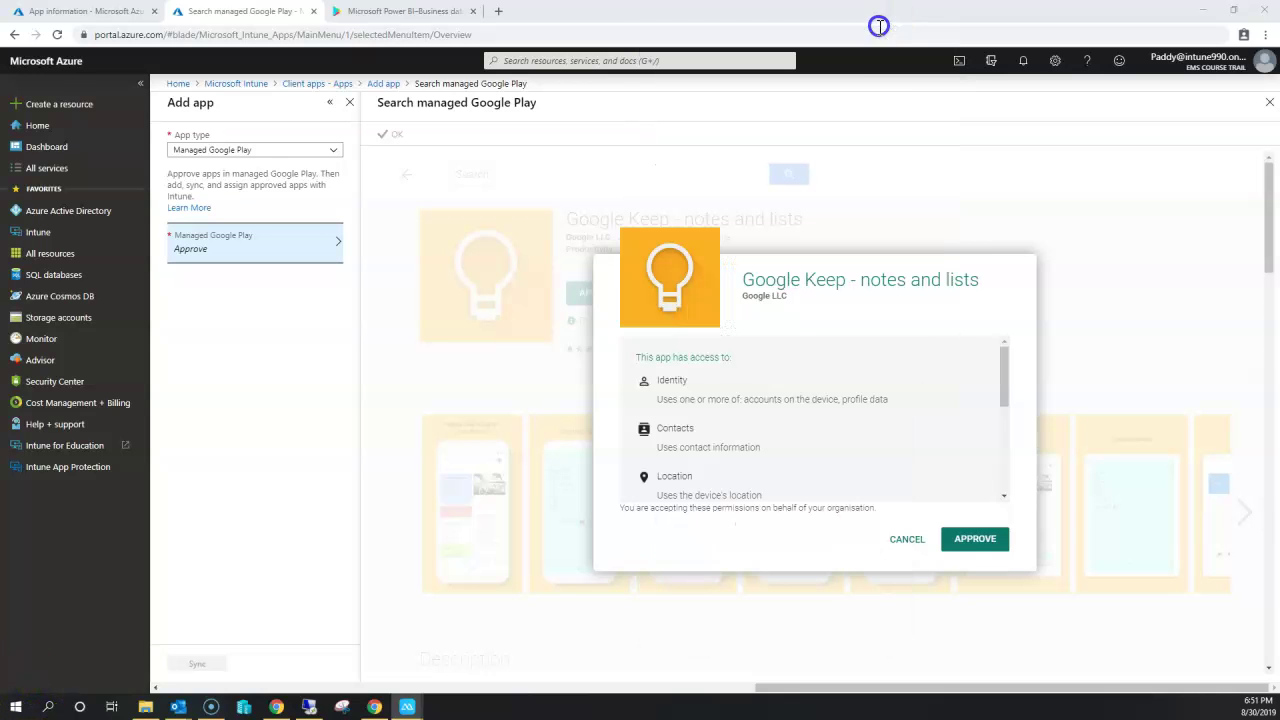
pyautogui.moveTo(745, 281); pyautogui.dragTo(900, 265)
pyautogui.click(899, 268)
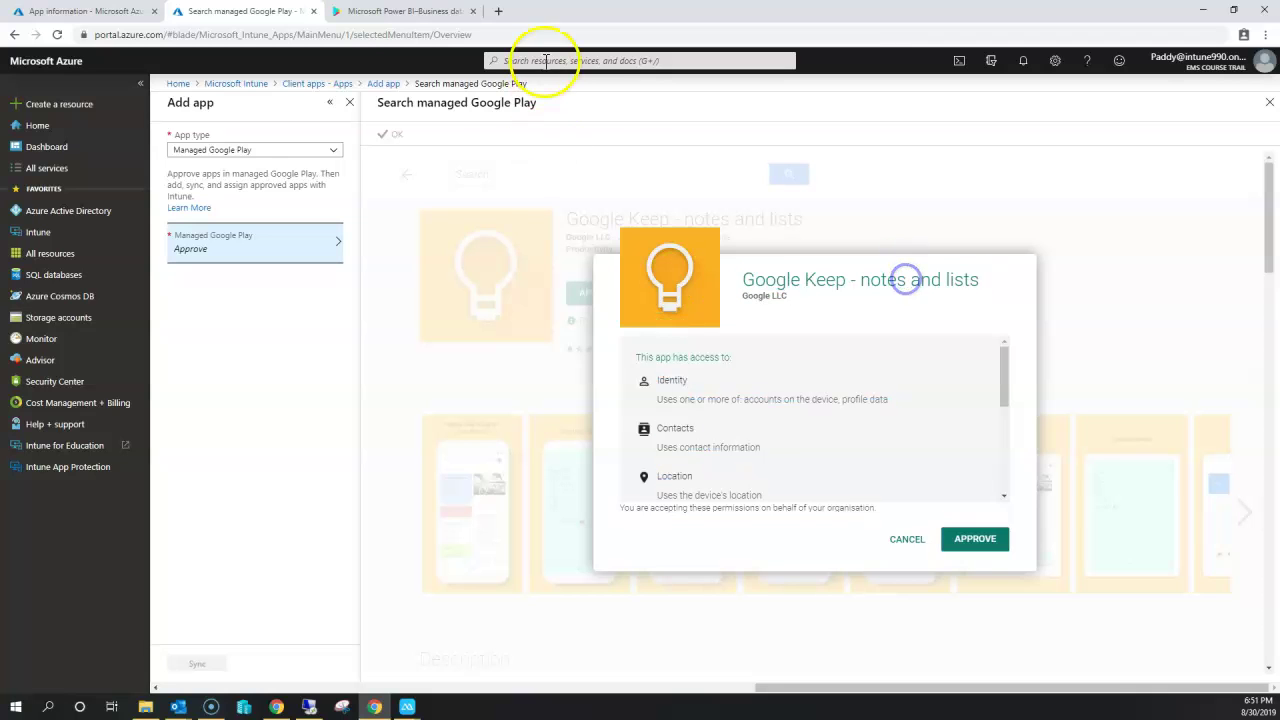
pyautogui.click(985, 542)
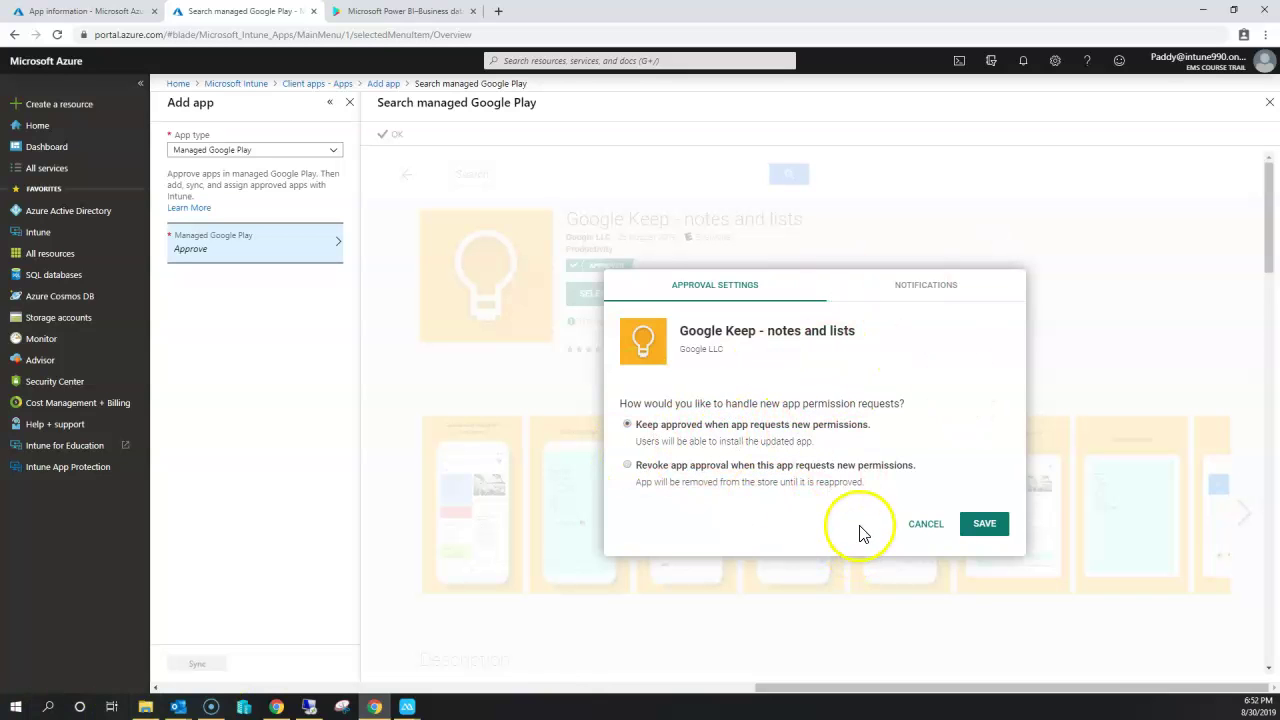
# Save Google Keep's approval settings and confirm the approved app in the Search managed Google Play blade
pyautogui.click(989, 528)
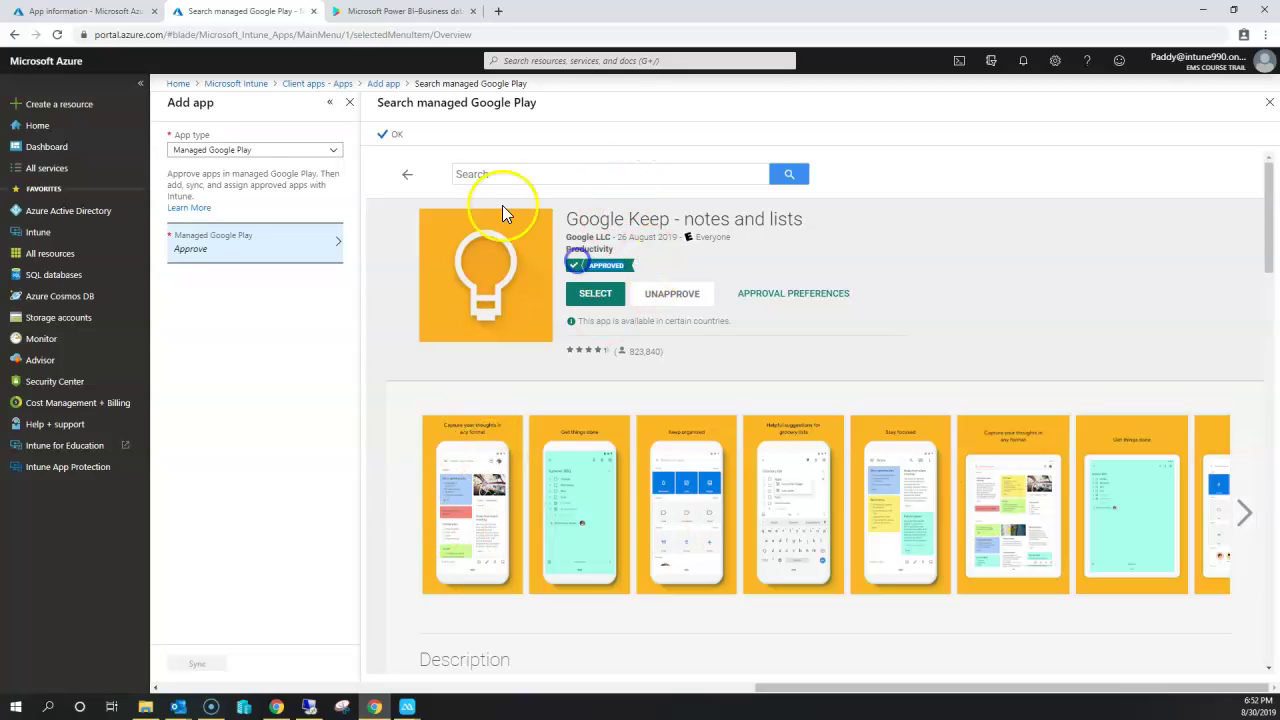
pyautogui.click(379, 135)
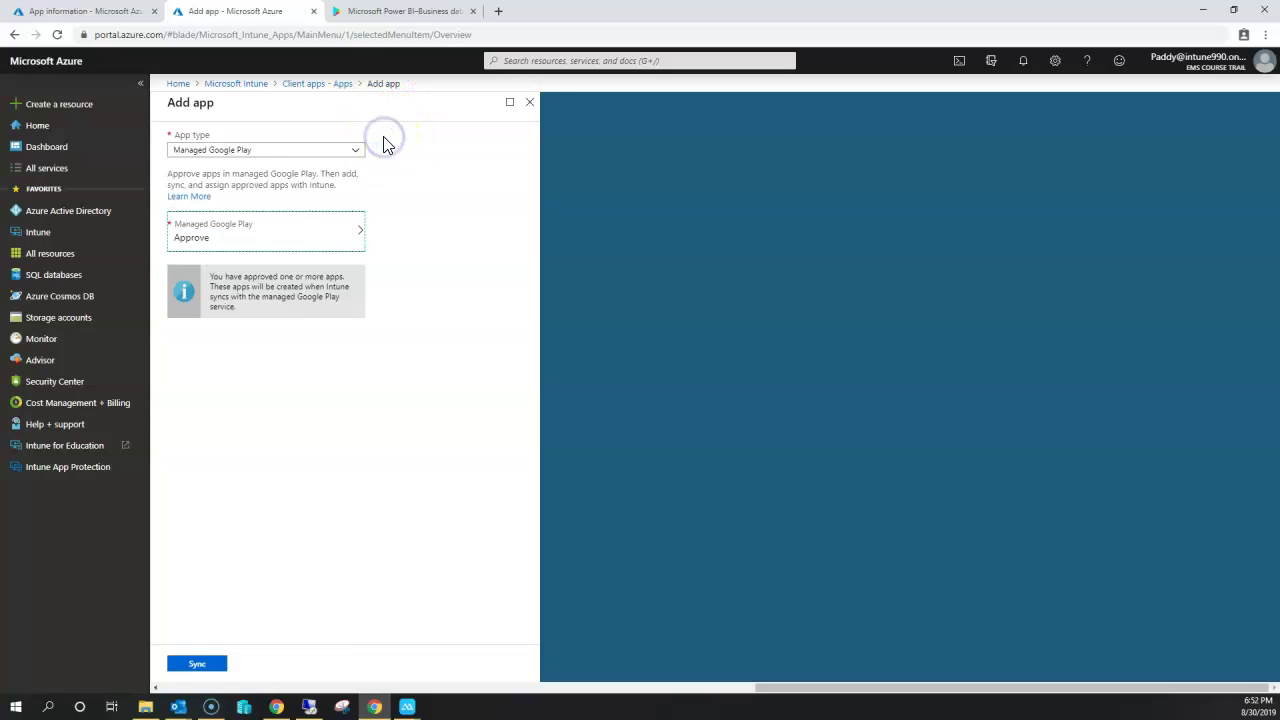
# Start a managed Google Play sync, then return to the Microsoft Intune overview
pyautogui.click(197, 664)
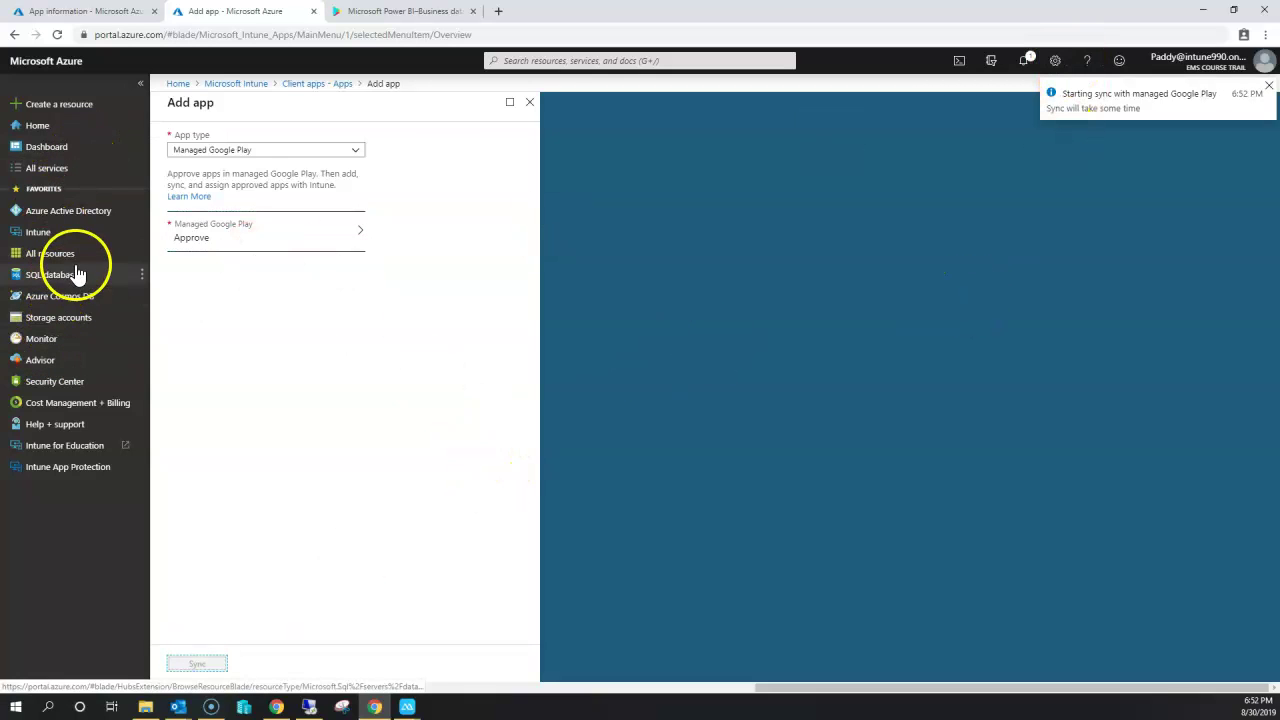
pyautogui.click(250, 88)
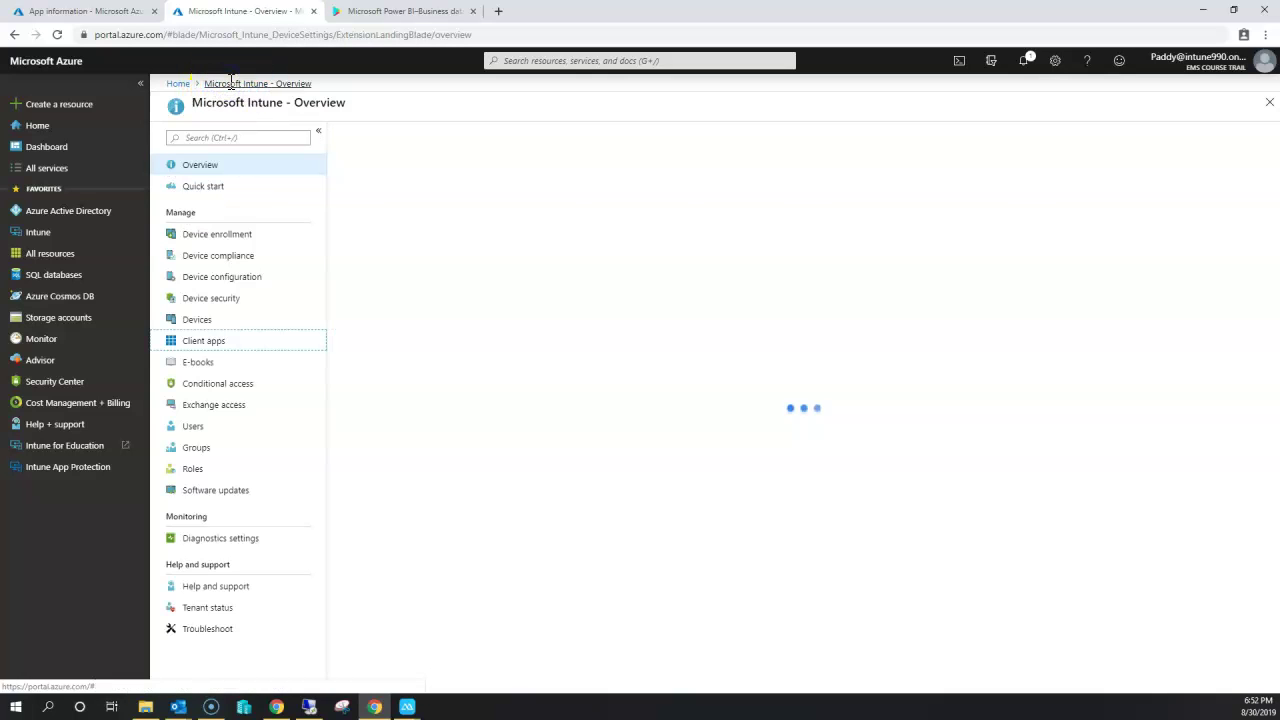
# Go to Device enrollment > Android enrollment > Managed Google Play to view the connection details
pyautogui.click(220, 242)
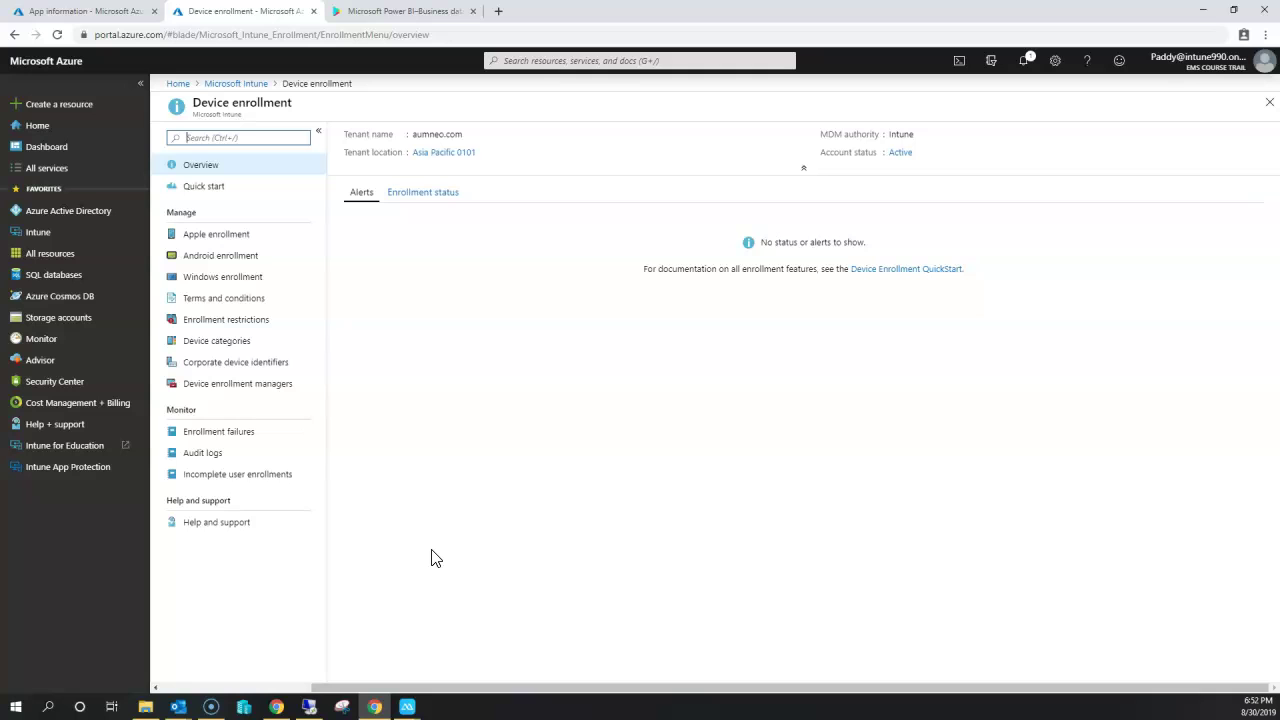
pyautogui.click(214, 255)
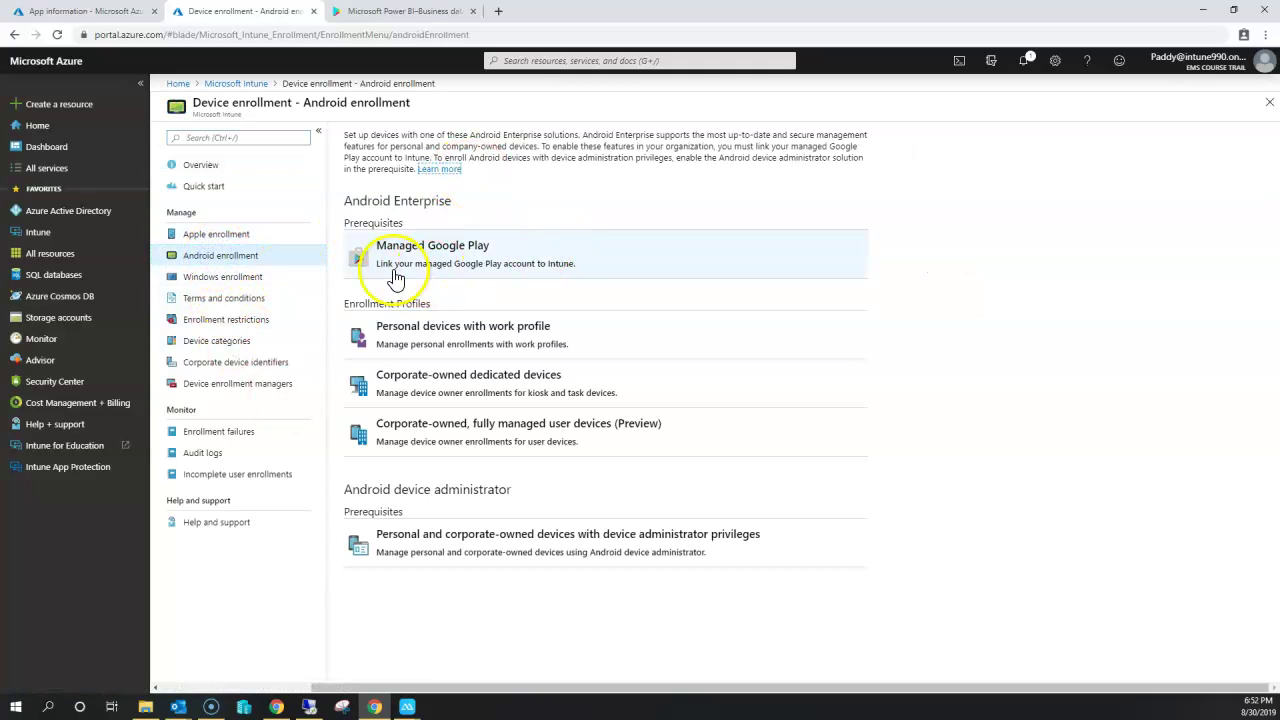
pyautogui.click(500, 256)
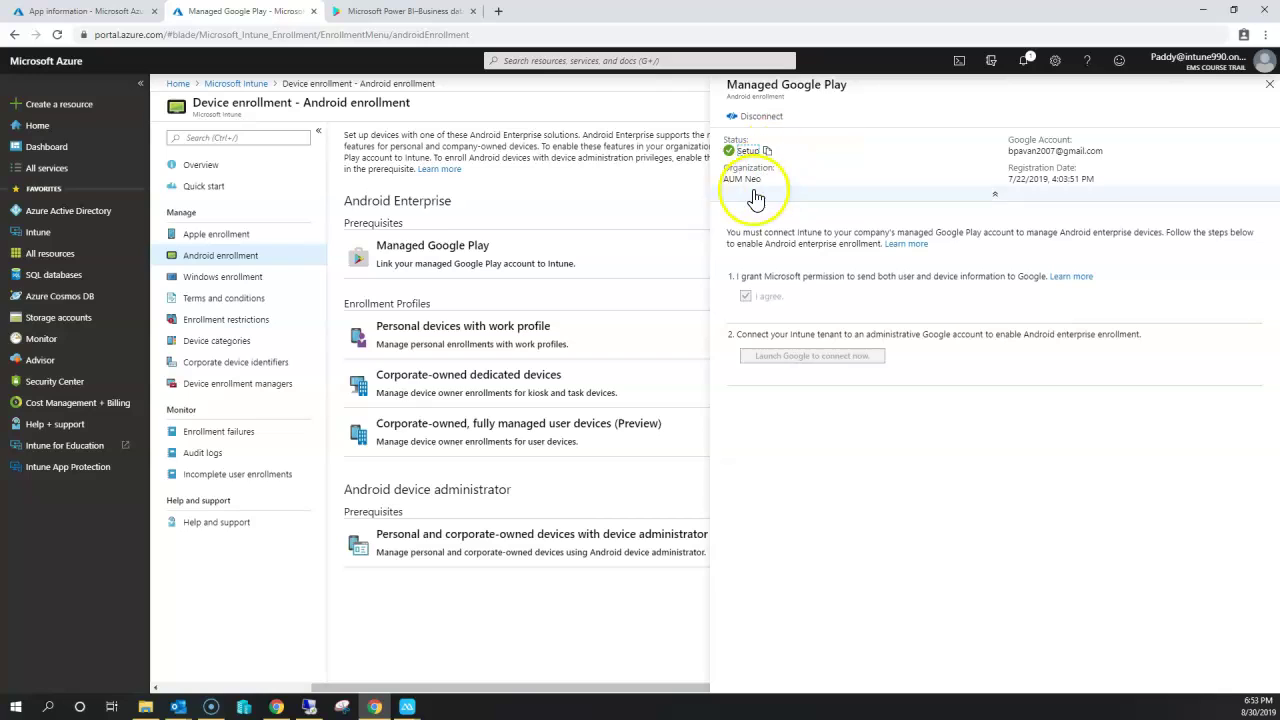
# Highlight the linked Google account, open Client apps, and bring back Microsoft Excel's app information
pyautogui.moveTo(1012, 151); pyautogui.dragTo(1100, 147)
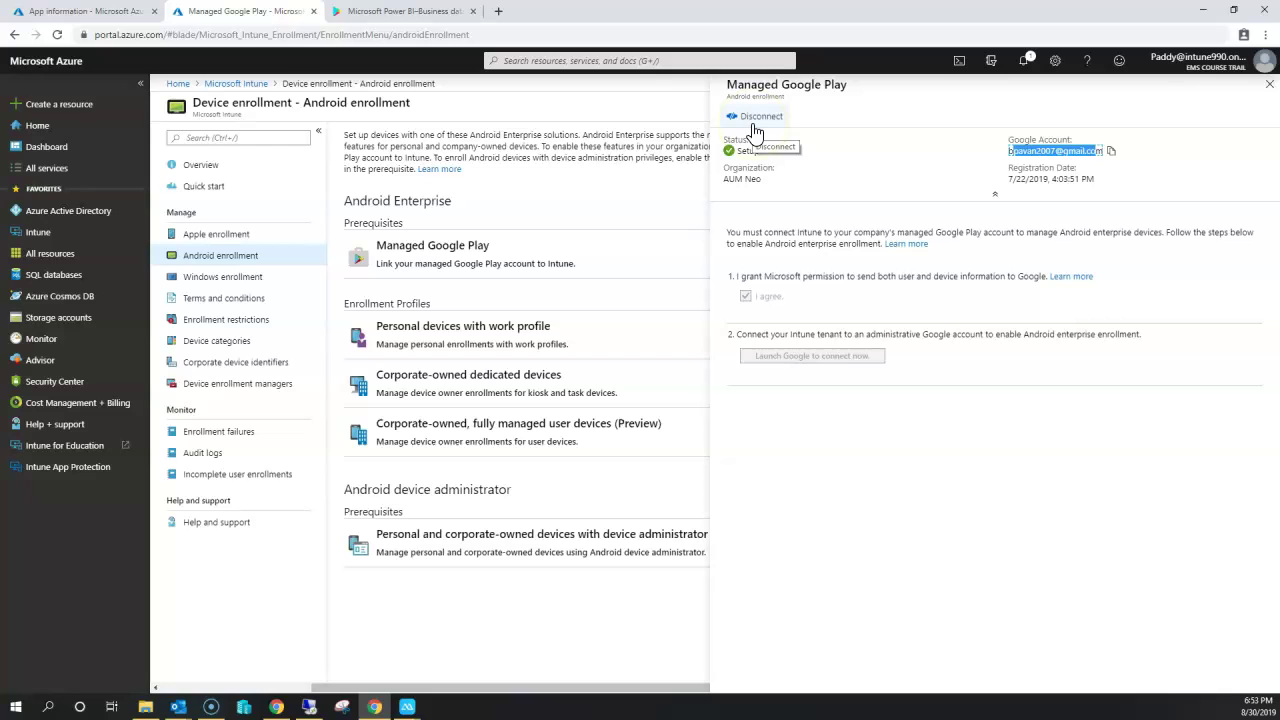
pyautogui.click(257, 87)
pyautogui.click(221, 345)
pyautogui.click(90, 12)
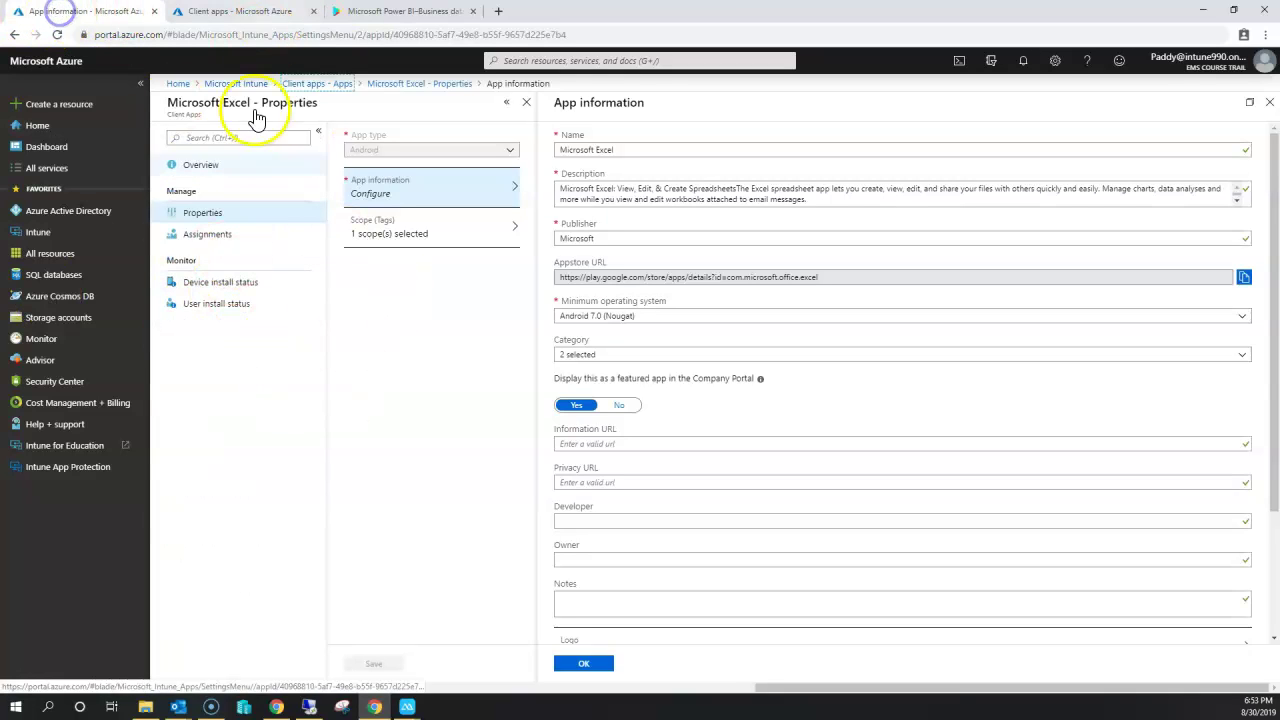
# Select Excel's App type field, then switch to the Device enrollment overview tab
pyautogui.click(377, 151)
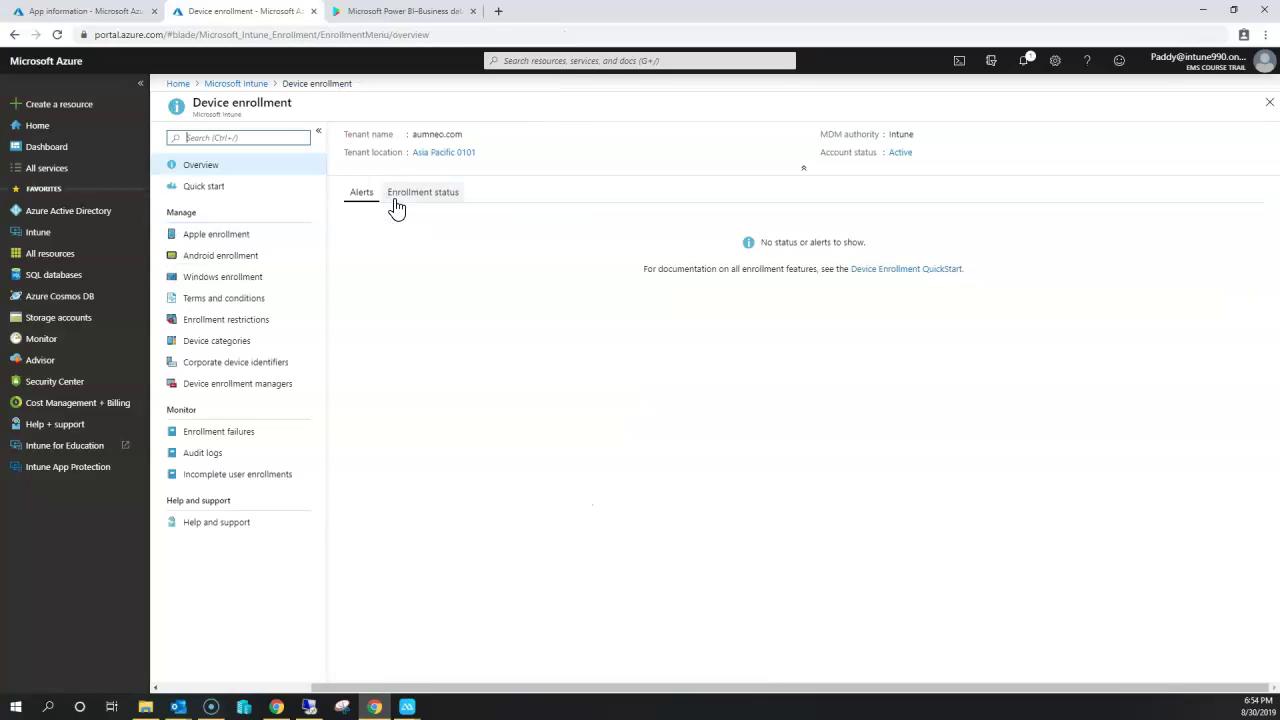
pyautogui.click(408, 199)
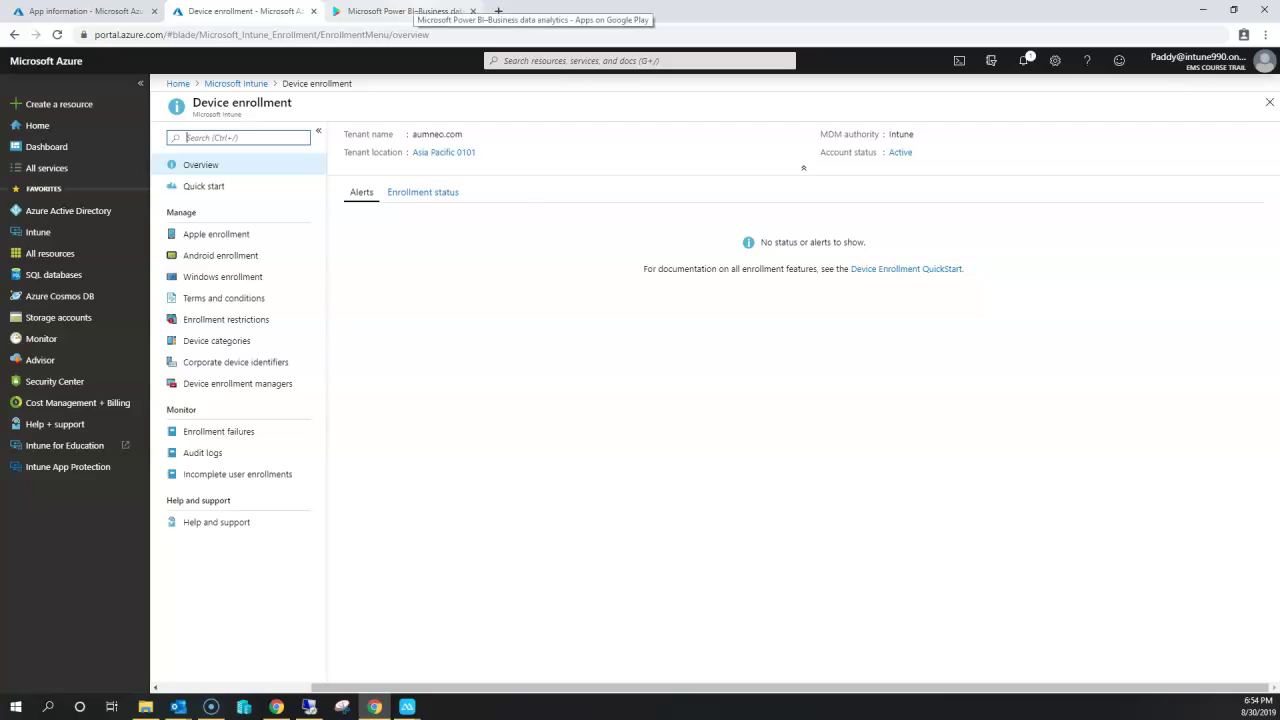
pyautogui.click(410, 11)
# Open Android enrollment > Managed Google Play in the Device enrollment tab, then return to Excel's app information
pyautogui.click(245, 11)
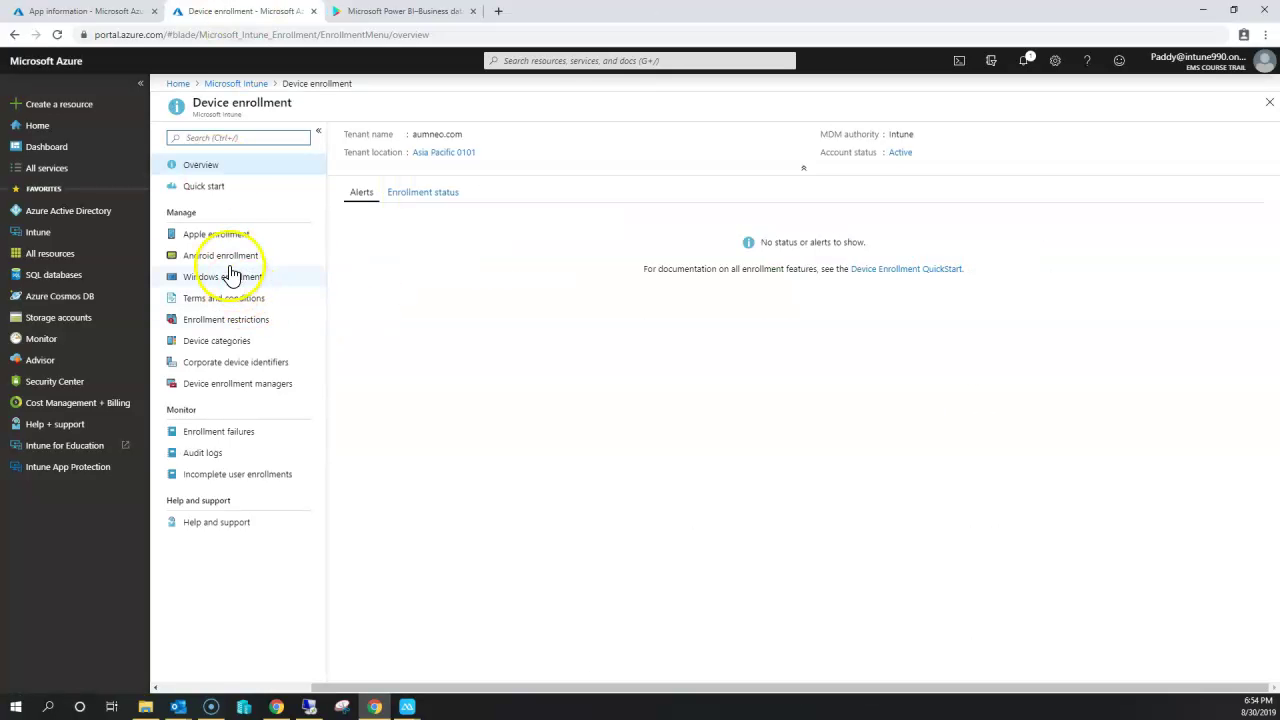
pyautogui.click(243, 255)
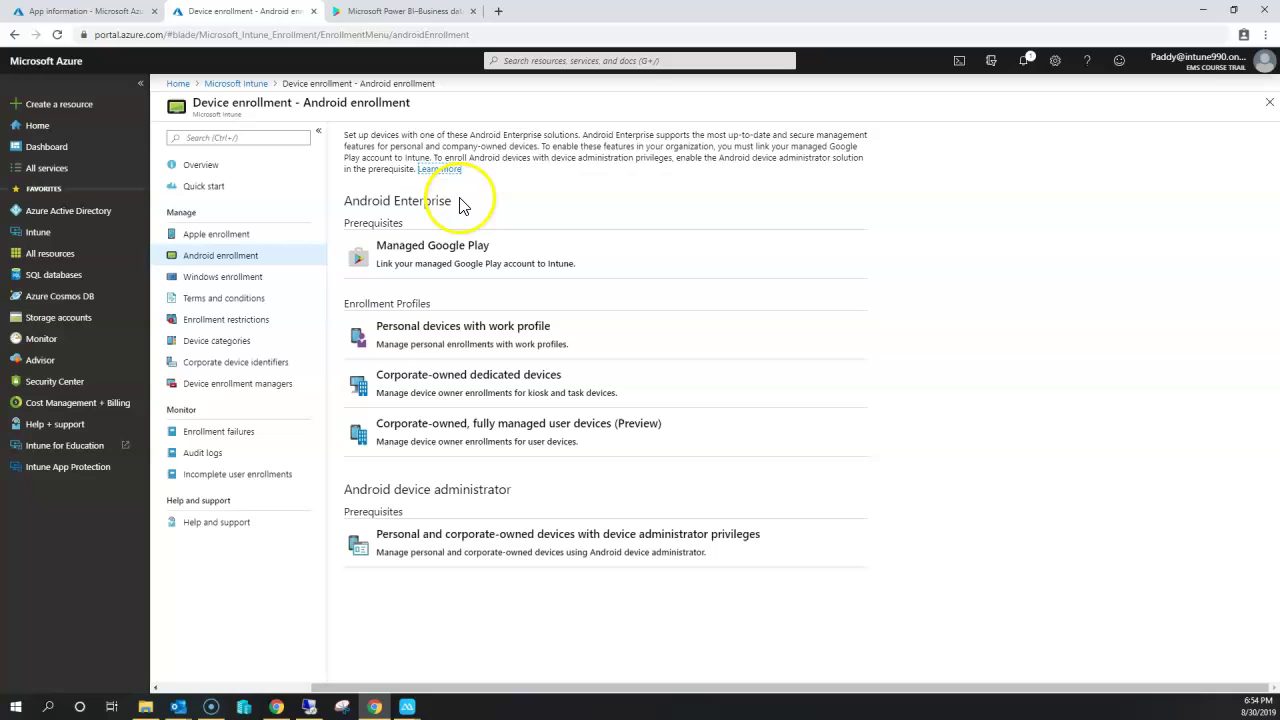
pyautogui.click(517, 258)
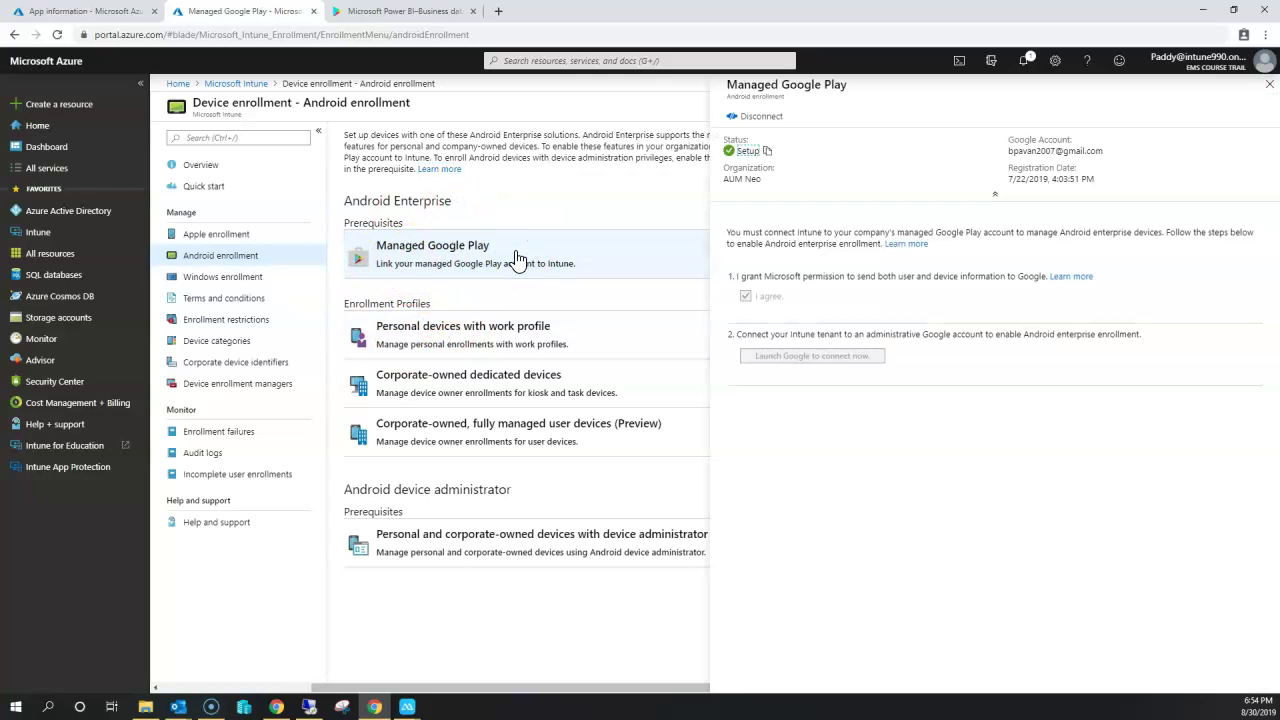
pyautogui.moveTo(1100, 503); pyautogui.dragTo(741, 84)
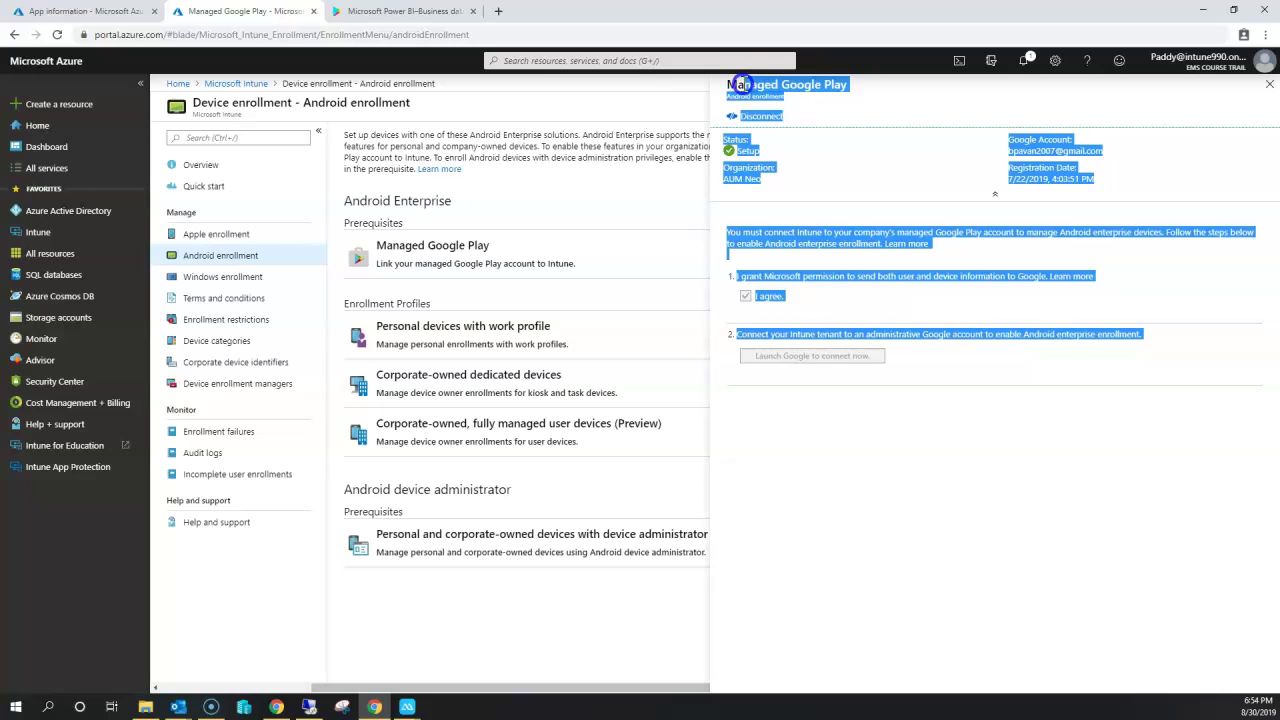
pyautogui.click(80, 11)
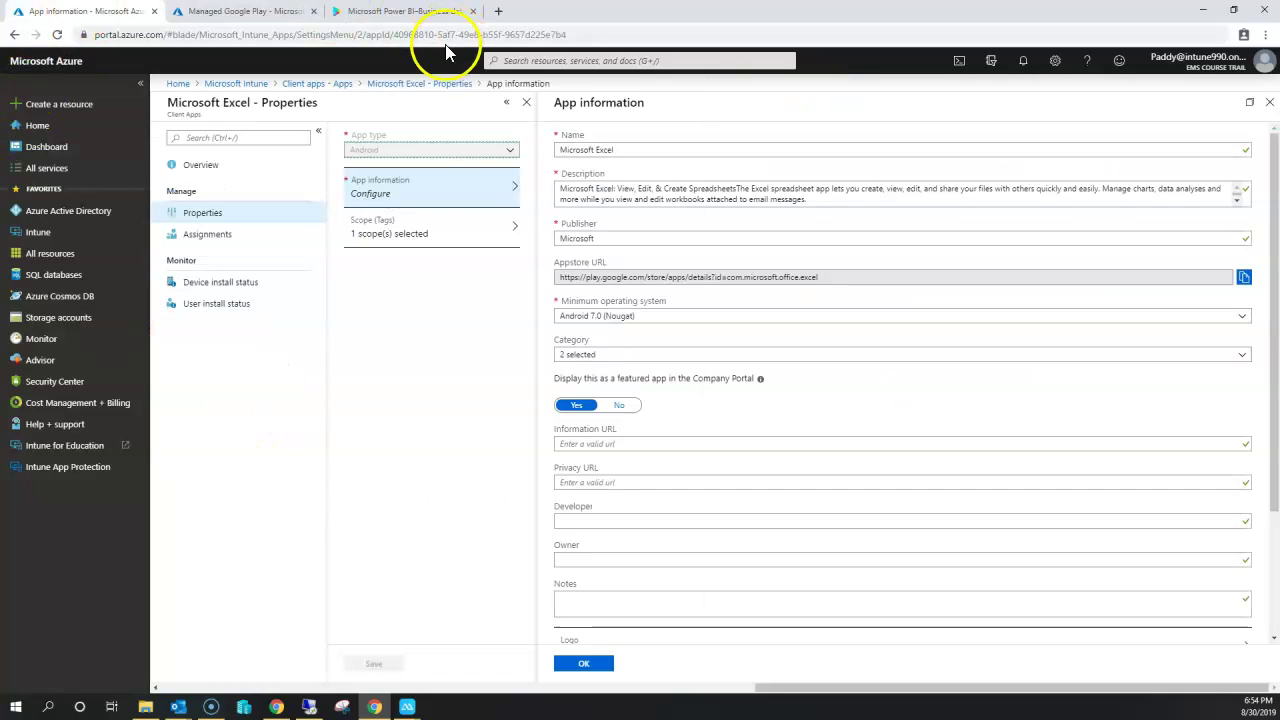
# Highlight Excel's Android app type, then switch back to the Managed Google Play details tab
pyautogui.doubleClick(357, 147)
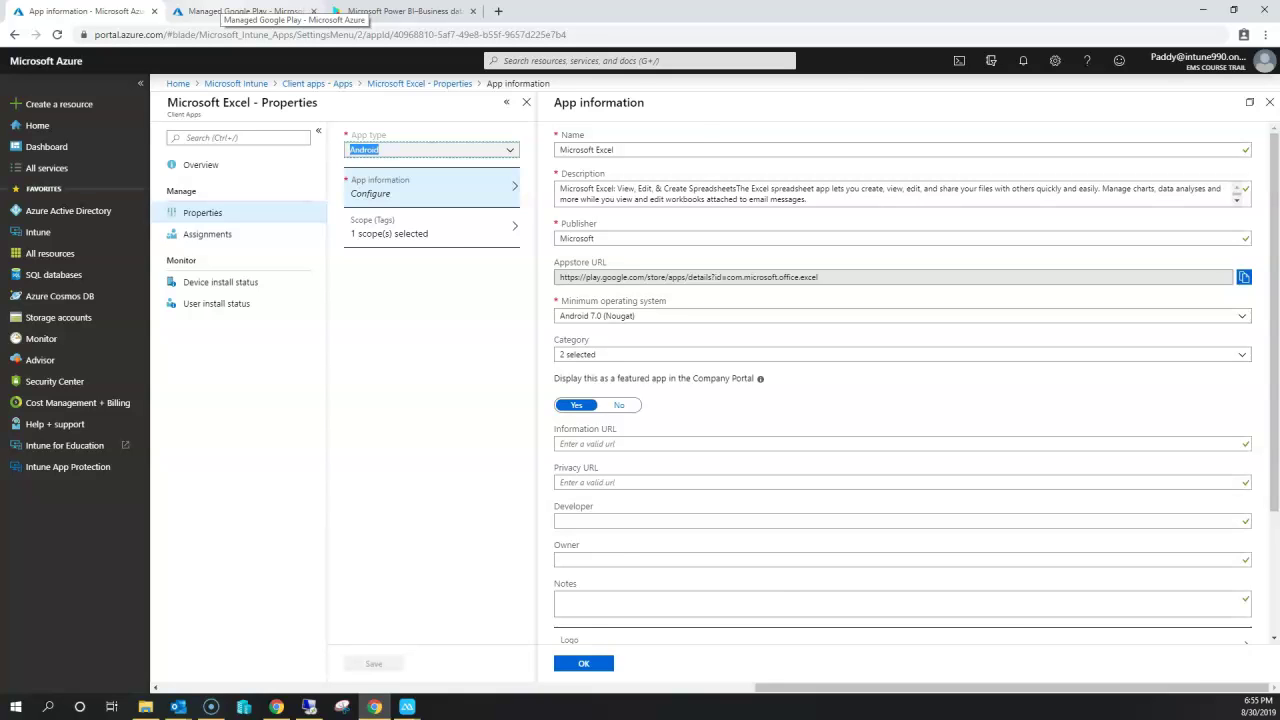
pyautogui.click(228, 11)
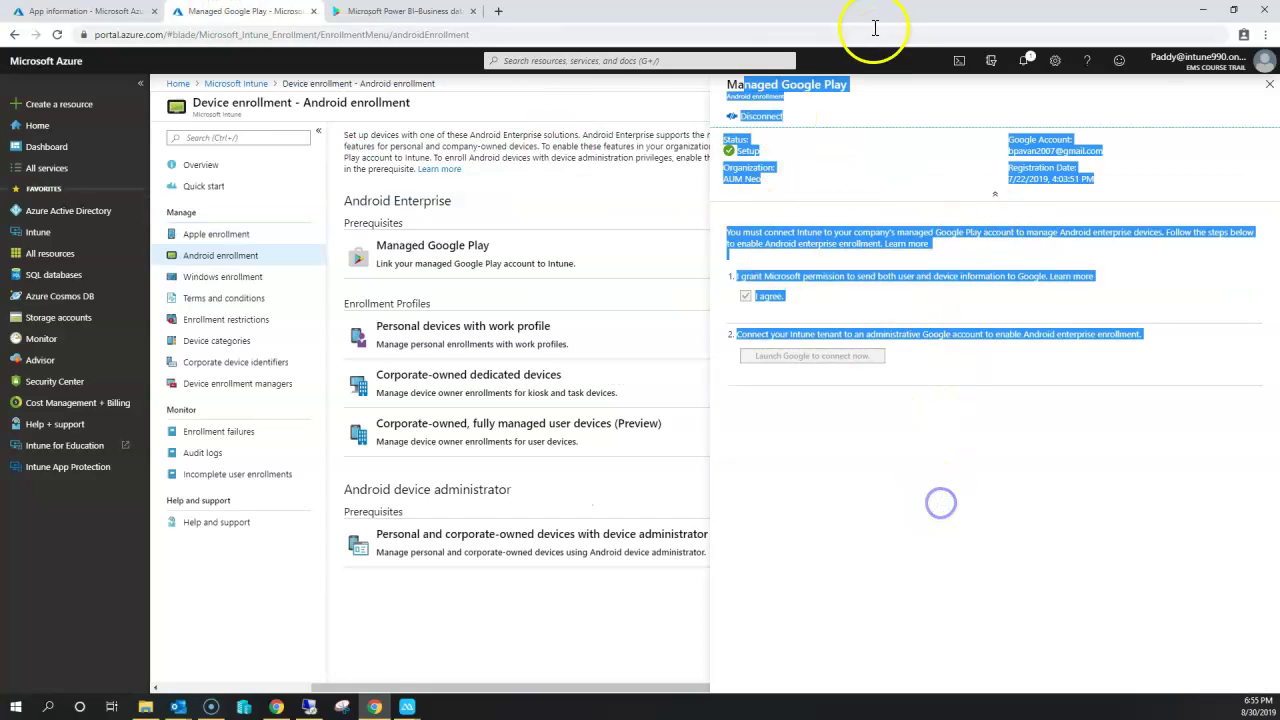
# Highlight the Managed Google Play heading text
pyautogui.moveTo(743, 84); pyautogui.dragTo(836, 86)
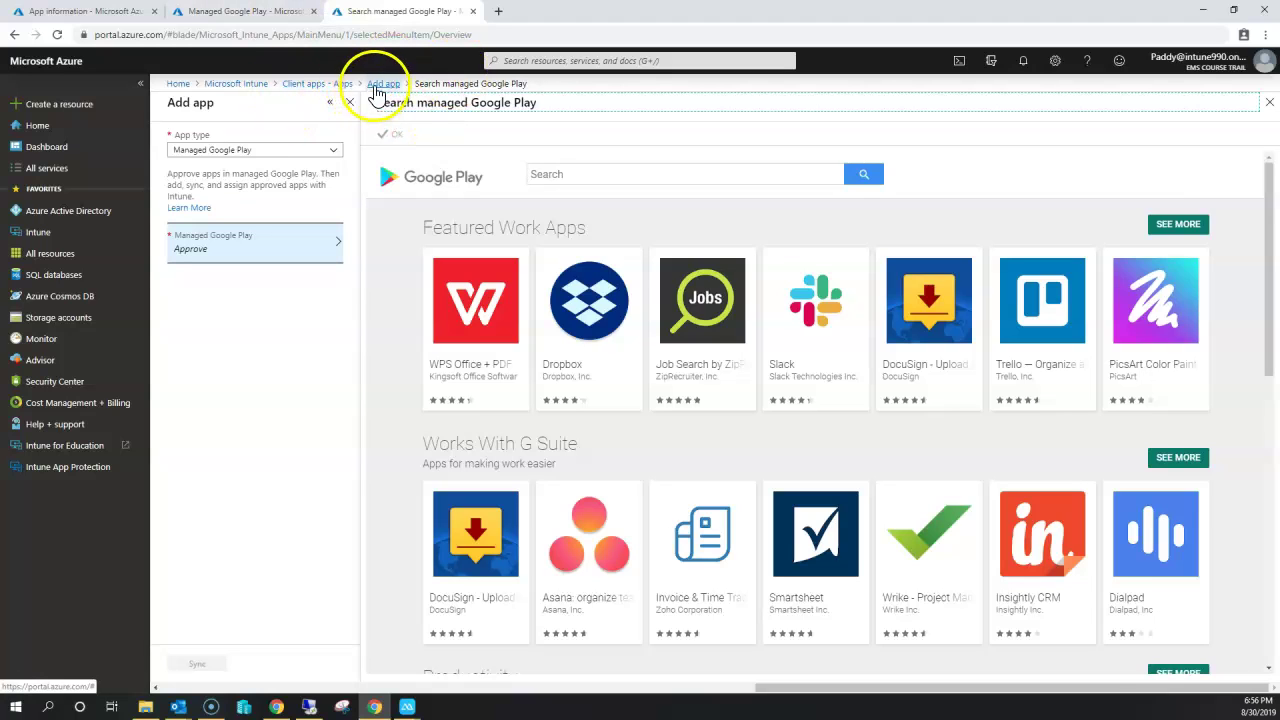
# Expand the App type list in the Add app blade to see Managed Google Play among the store options
pyautogui.click(171, 130)
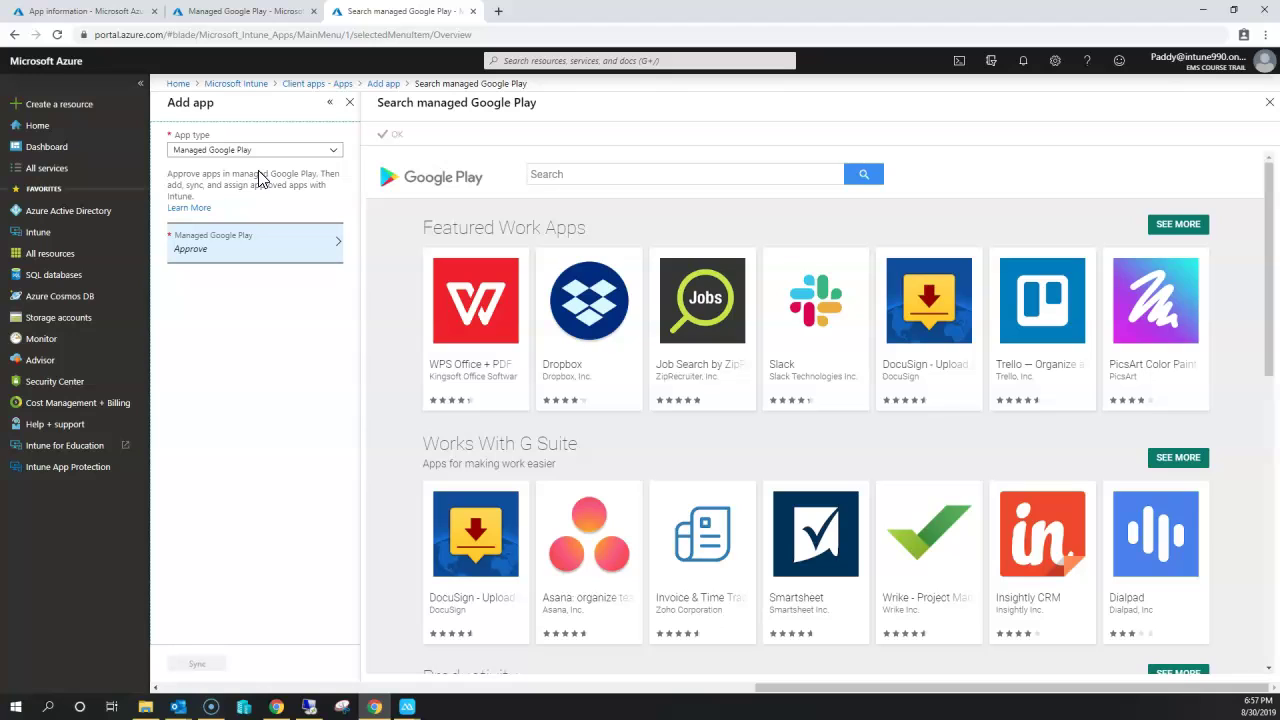
pyautogui.click(332, 150)
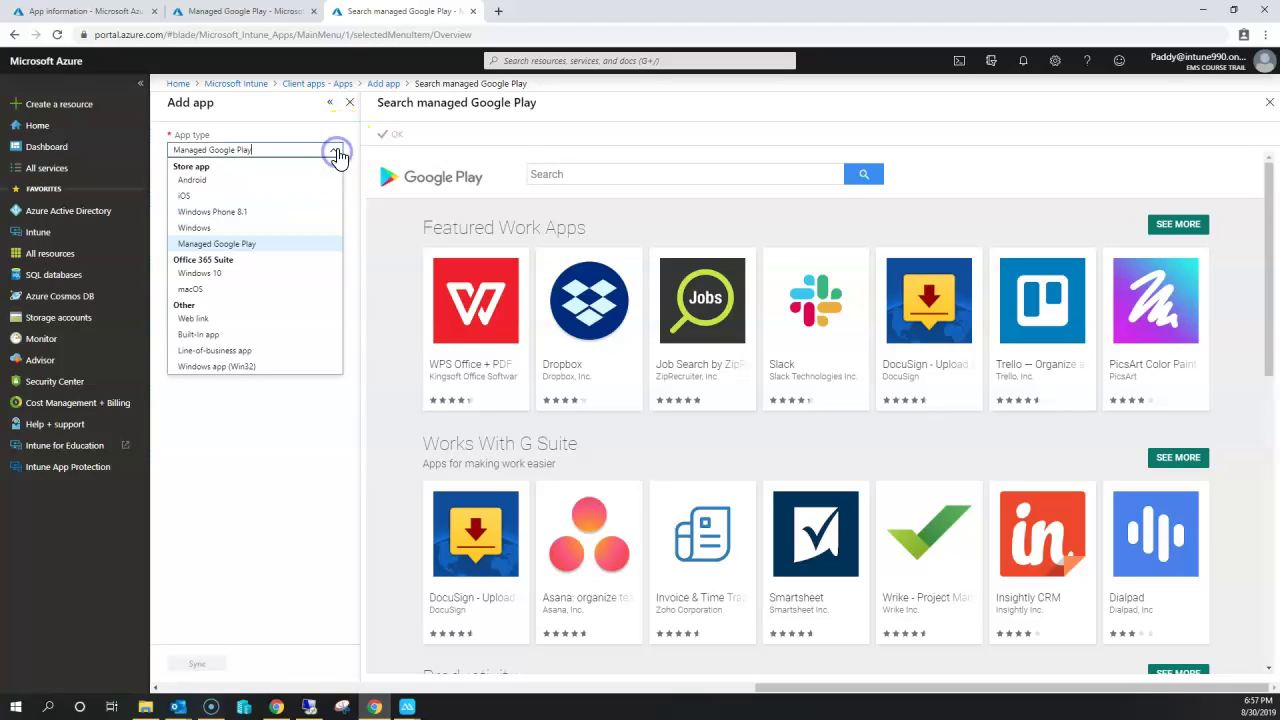